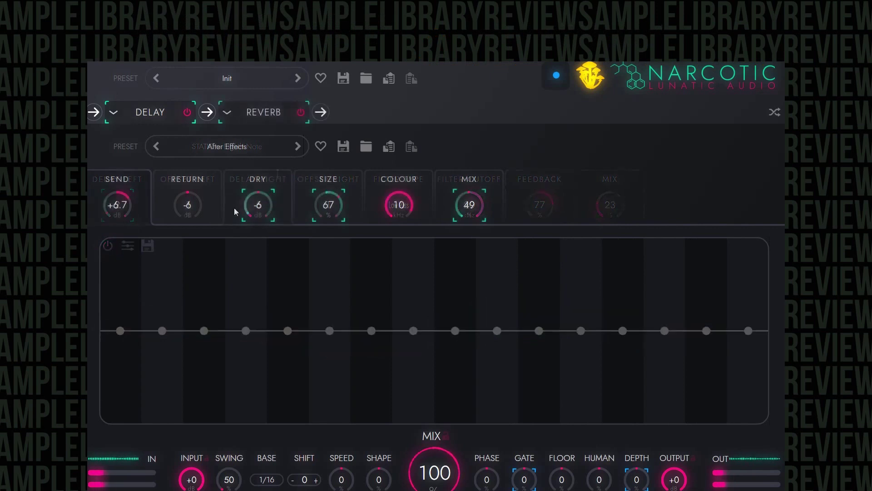
scroll(259, 152, "down", 2)
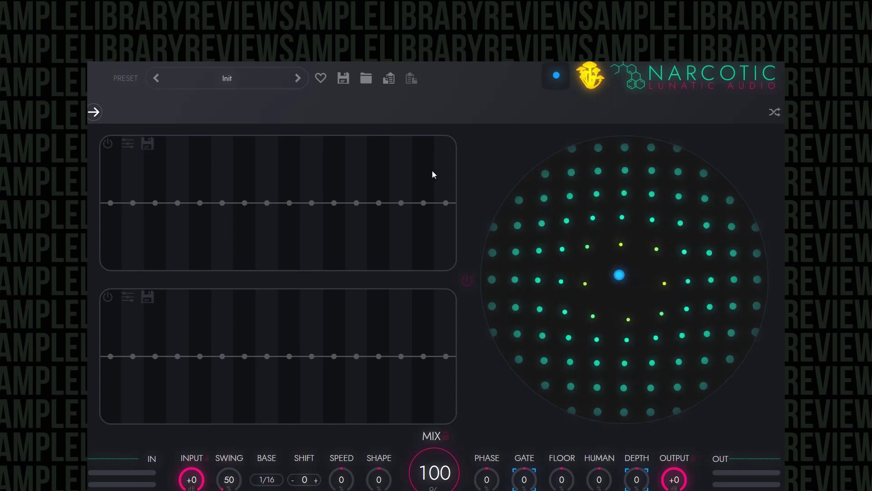
Load the Batman Boomer preset from the Humanized category
left_click(245, 86)
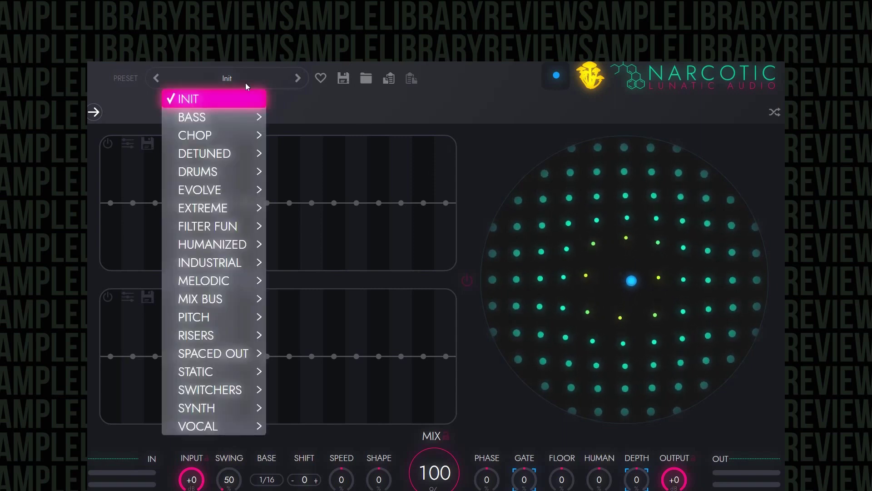
mouse_move(242, 114)
mouse_move(238, 135)
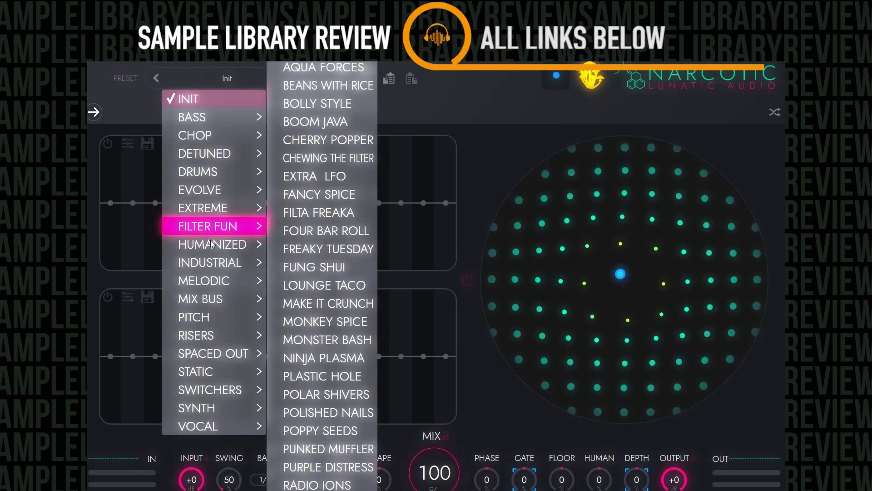
mouse_move(210, 248)
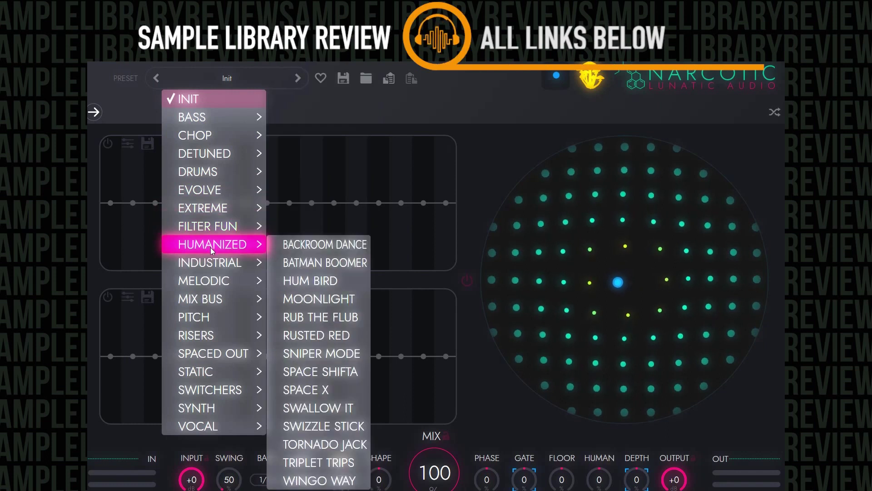
left_click(325, 263)
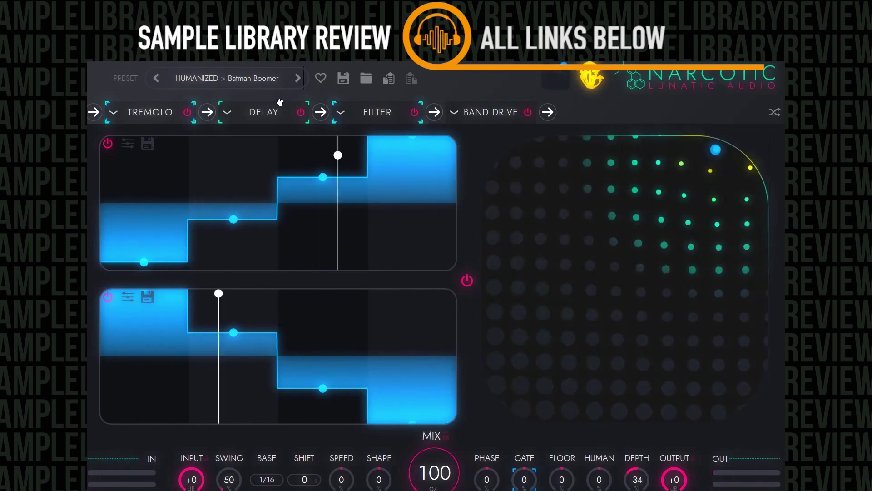
Load the Panda Fresh preset from the Melodic category
left_click(232, 87)
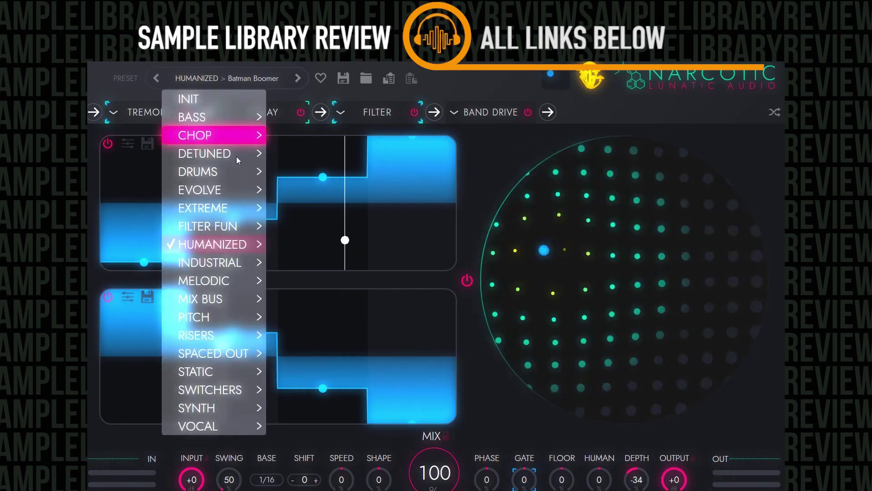
mouse_move(226, 267)
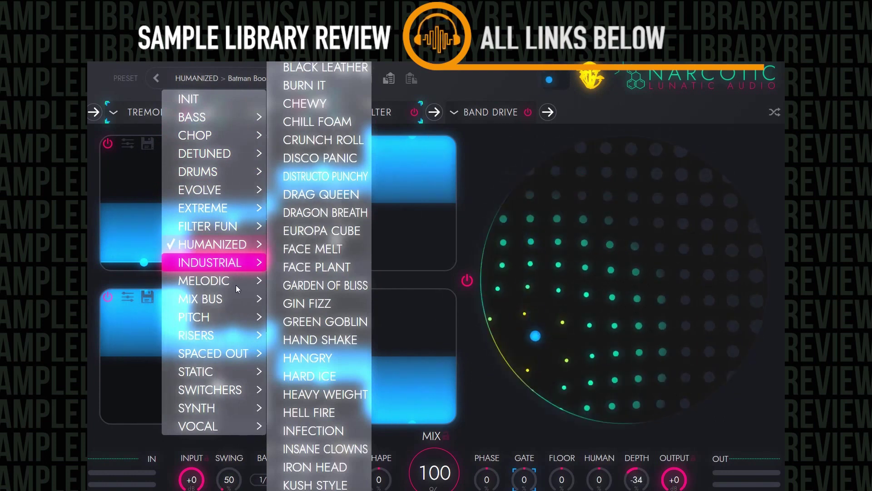
mouse_move(237, 283)
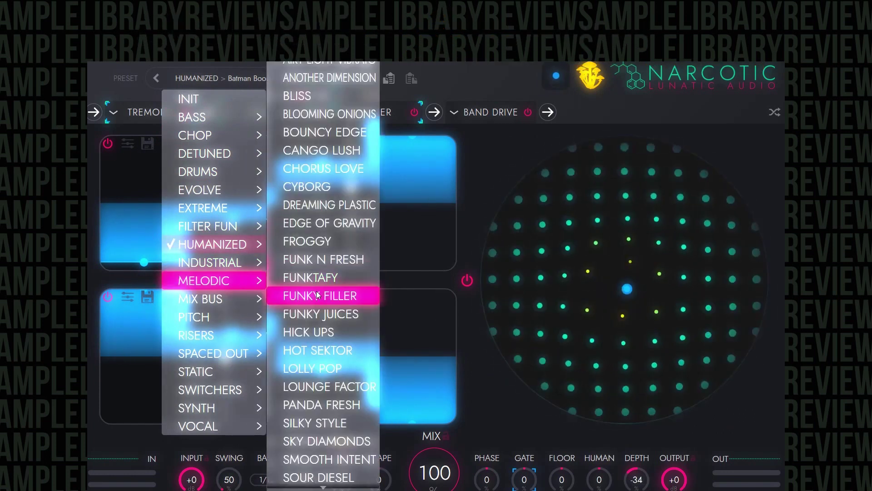
left_click(331, 403)
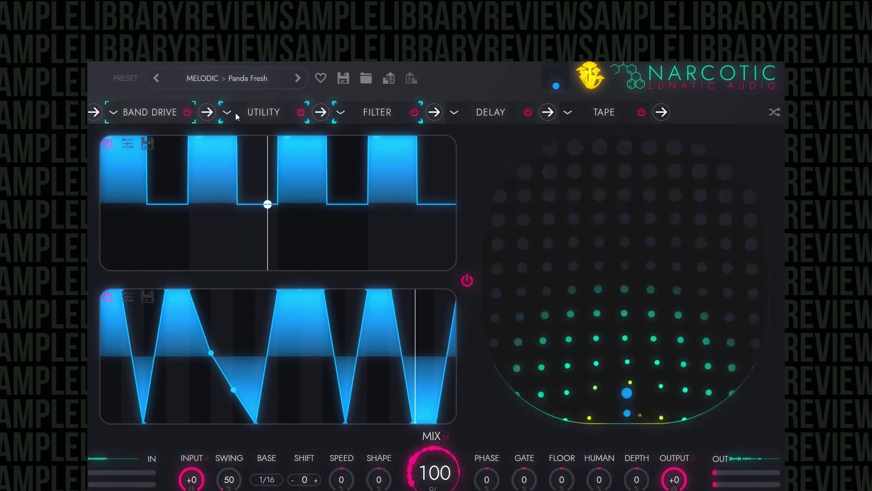
Load the Purple Ringer preset from the Spaced Out category
left_click(245, 81)
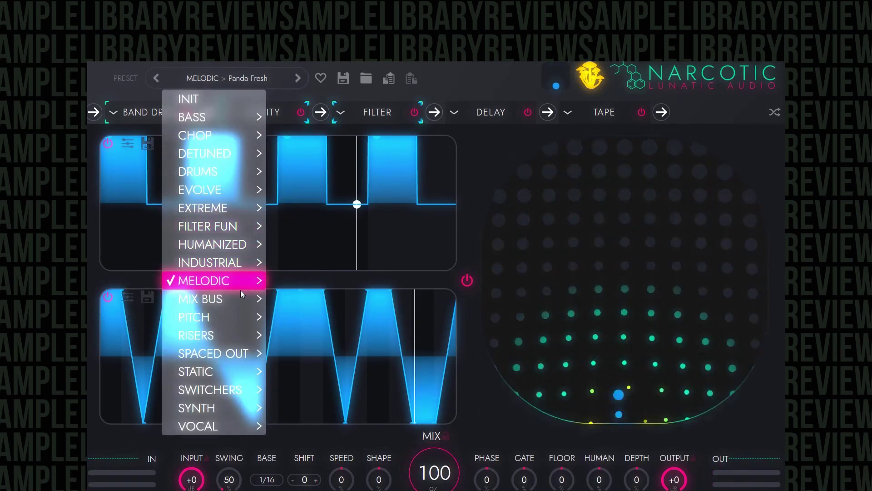
mouse_move(230, 327)
mouse_move(230, 353)
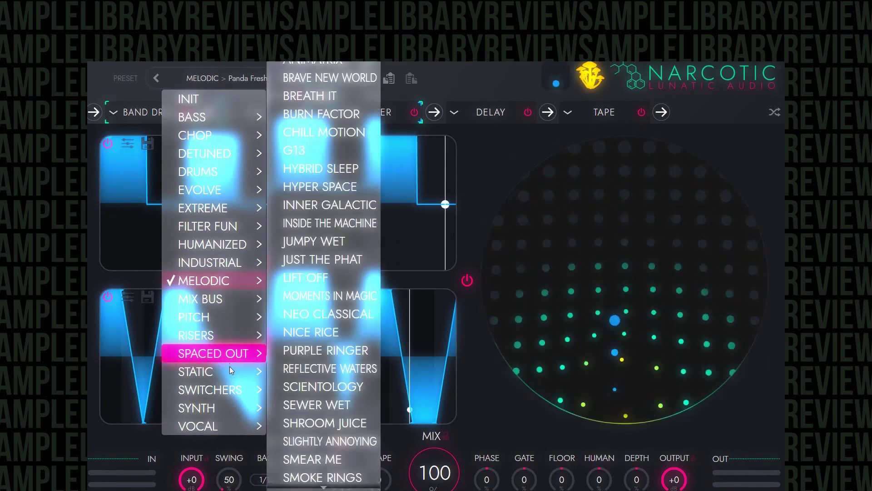
left_click(320, 351)
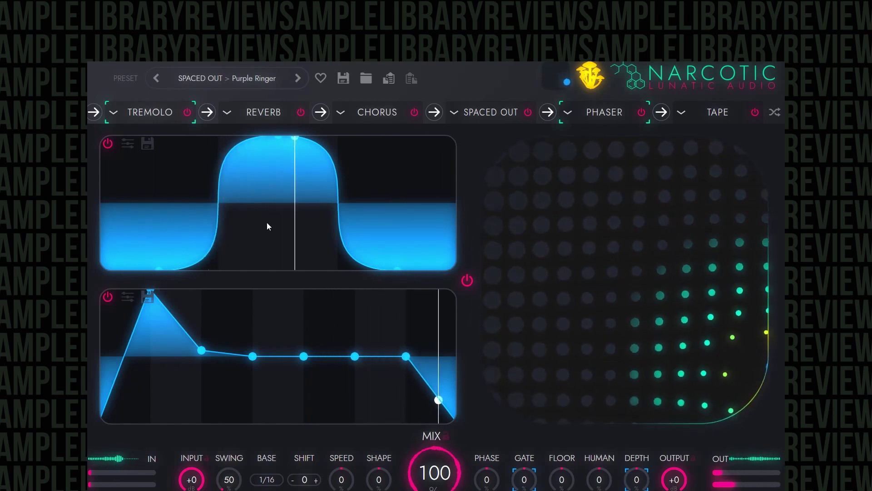
Load the Tiger Blood preset from the Synth category
left_click(249, 79)
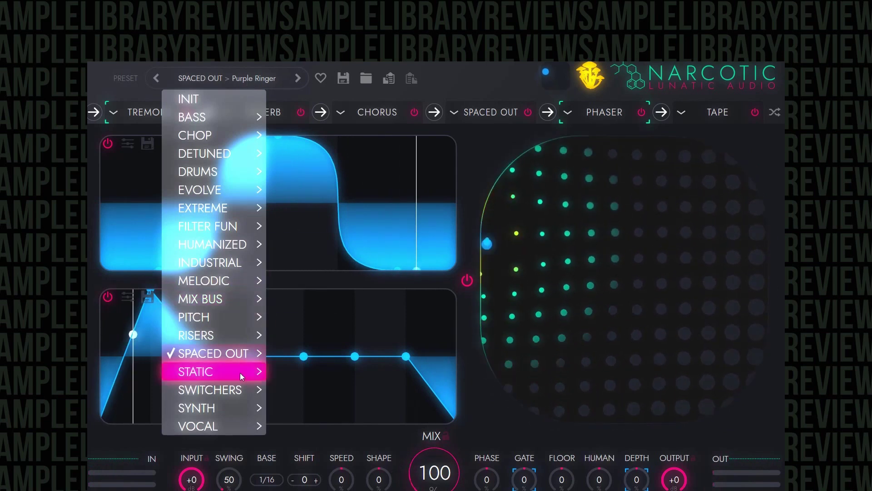
mouse_move(240, 389)
mouse_move(236, 407)
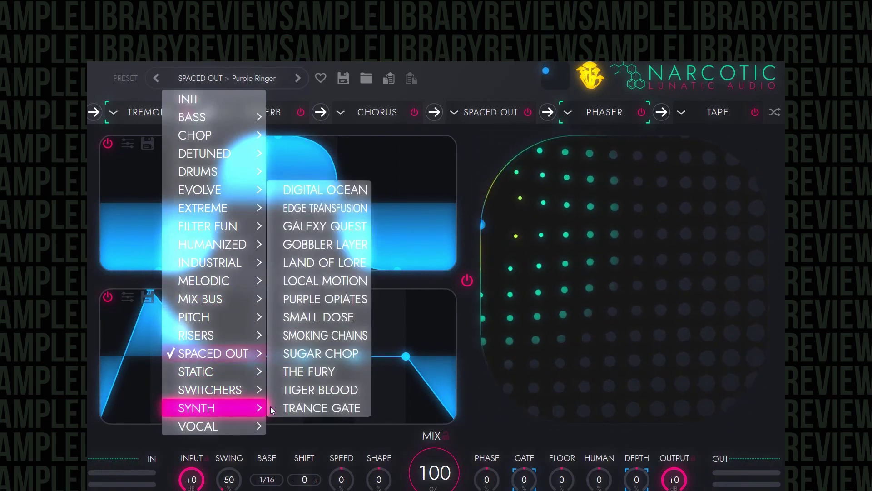
left_click(334, 389)
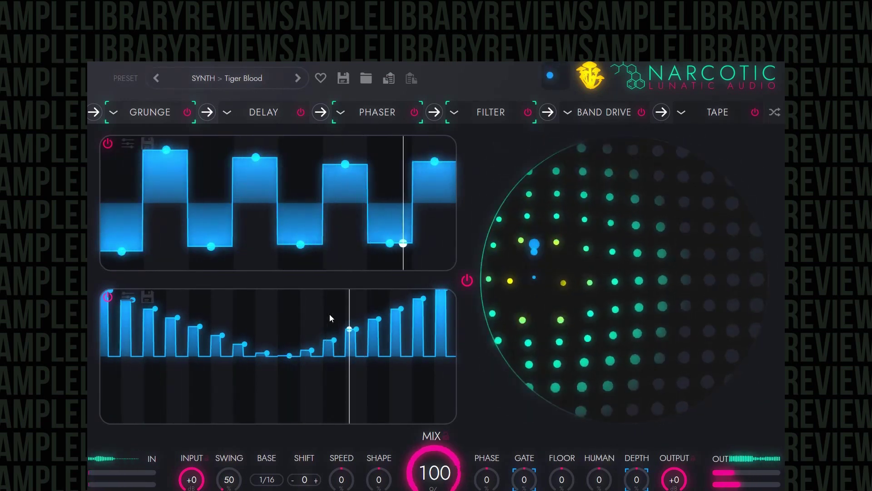
Reset the plugin to the Init preset and load Gummy Worms from the Chop category
left_click(248, 80)
left_click(244, 97)
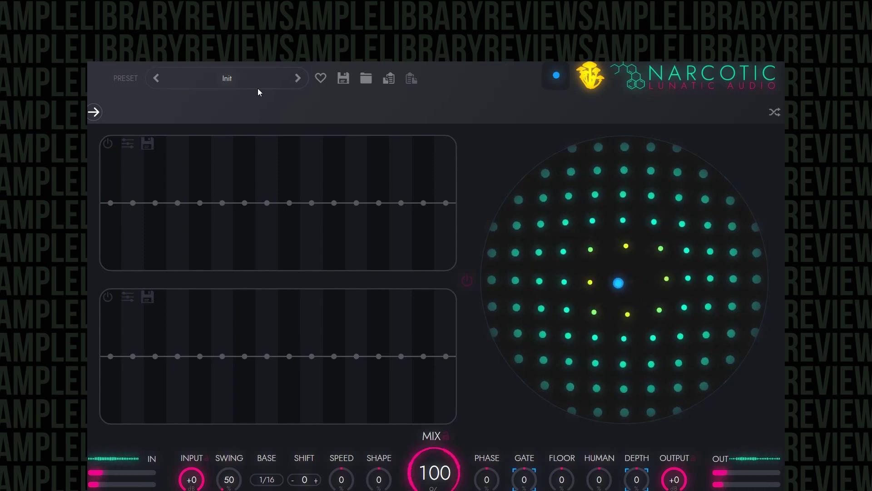
left_click(255, 83)
mouse_move(236, 133)
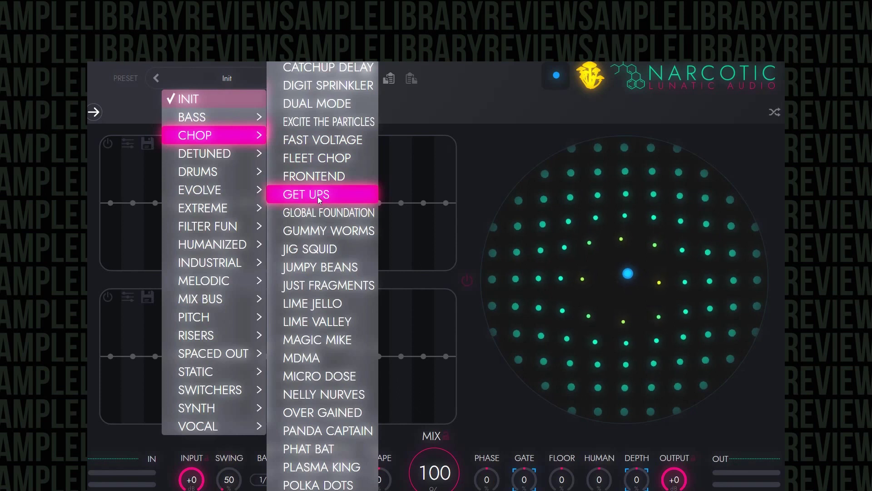
left_click(323, 230)
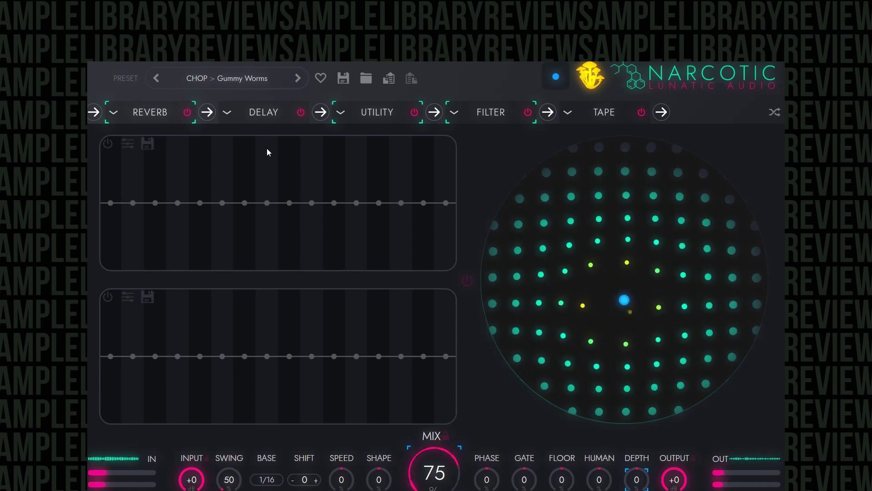
Reset the plugin to the Init preset and add a Delay effect to the empty effect chain
left_click(258, 80)
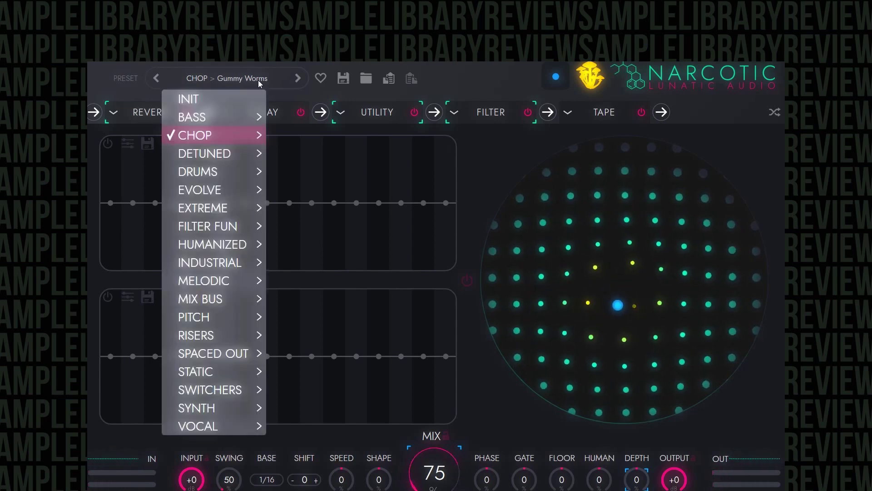
left_click(231, 97)
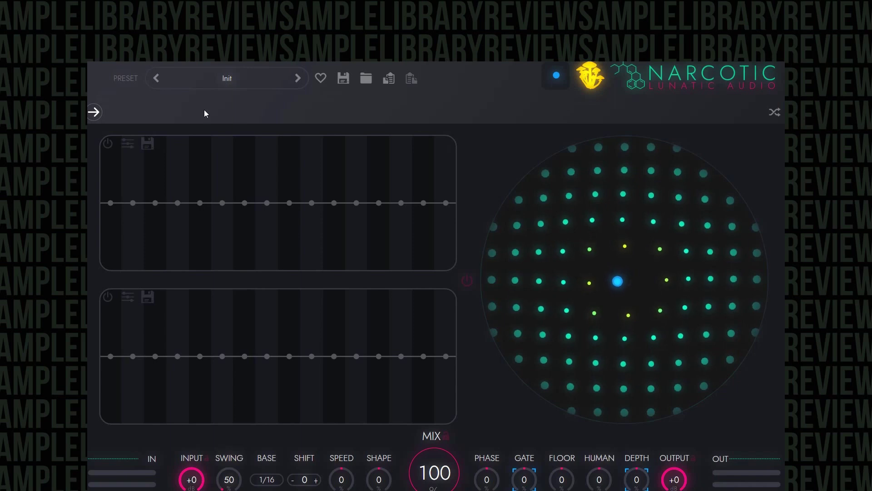
left_click(93, 113)
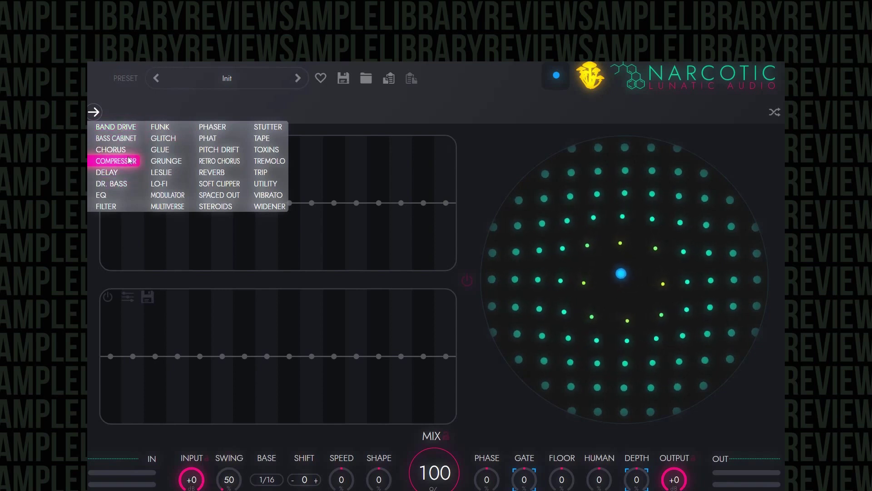
left_click(129, 173)
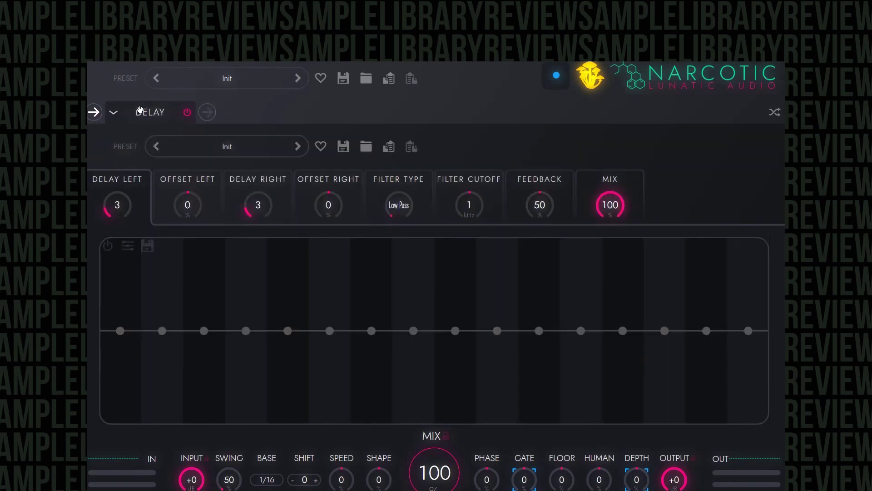
Load the Eighth Note preset from the Static category for the Delay effect
left_click(222, 147)
mouse_move(206, 202)
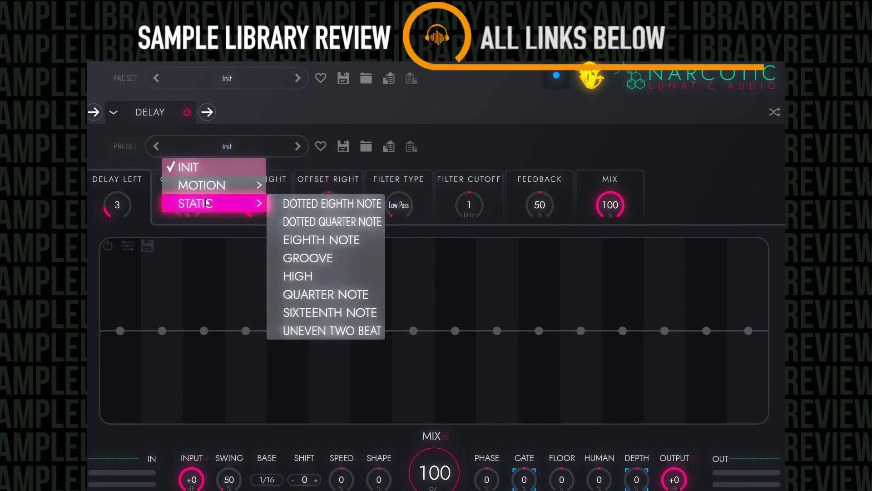
left_click(337, 245)
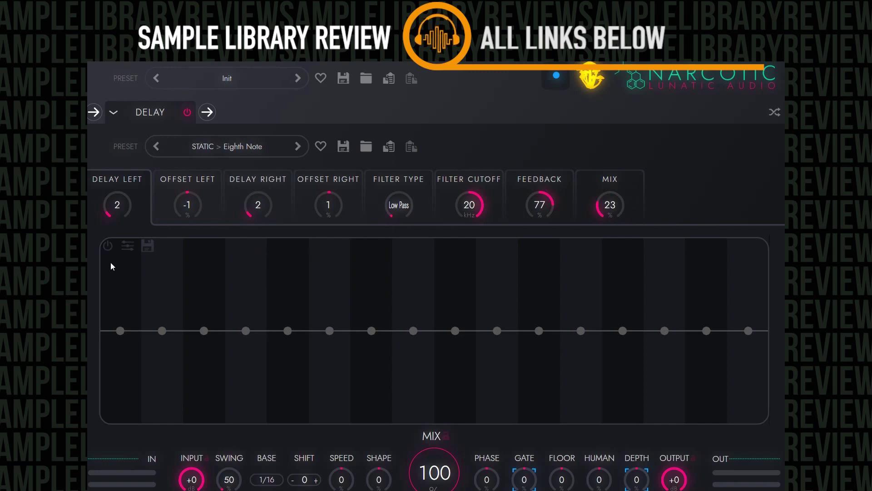
Enable the modulation sequencer for Delay Left and draw a gentle wave across all its steps
left_click(107, 246)
mouse_move(122, 334)
left_mouse_down()
mouse_move(214, 312)
mouse_move(351, 347)
mouse_move(499, 313)
mouse_move(656, 339)
mouse_move(745, 334)
left_mouse_up()
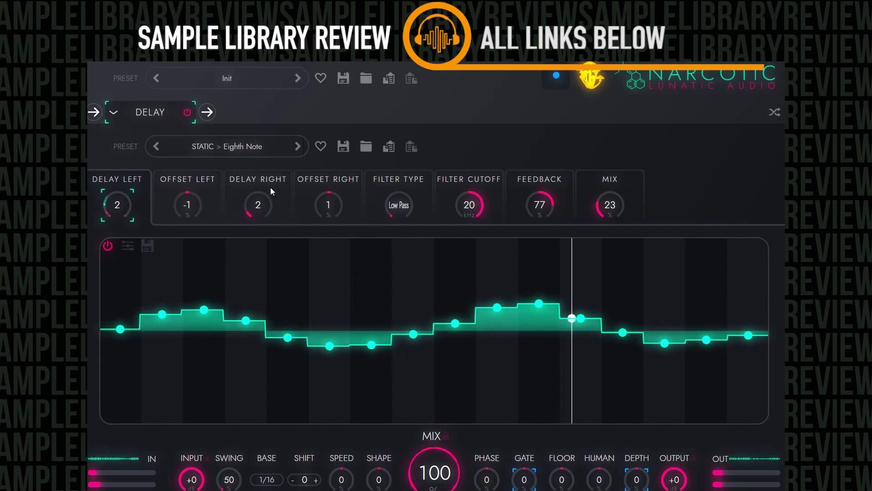
Set Delay Right to 9 and Offset Left to -6, and enable the modulation sequencers of both parameters
left_click_drag(268, 203, 268, 190)
left_click_drag(187, 205, 187, 207)
left_click(108, 247)
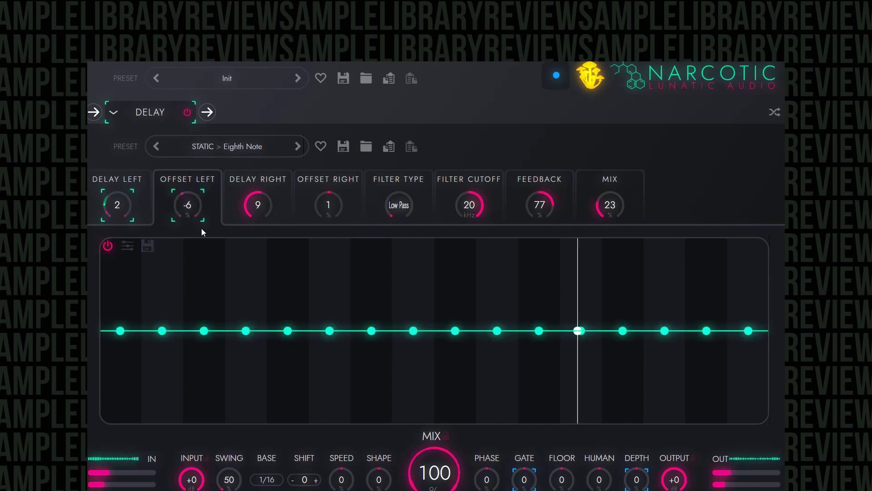
left_click(236, 212)
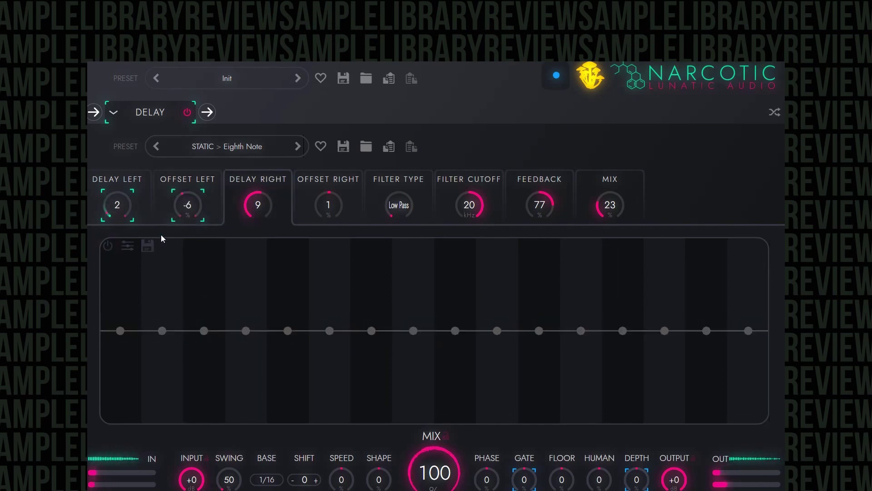
left_click(108, 246)
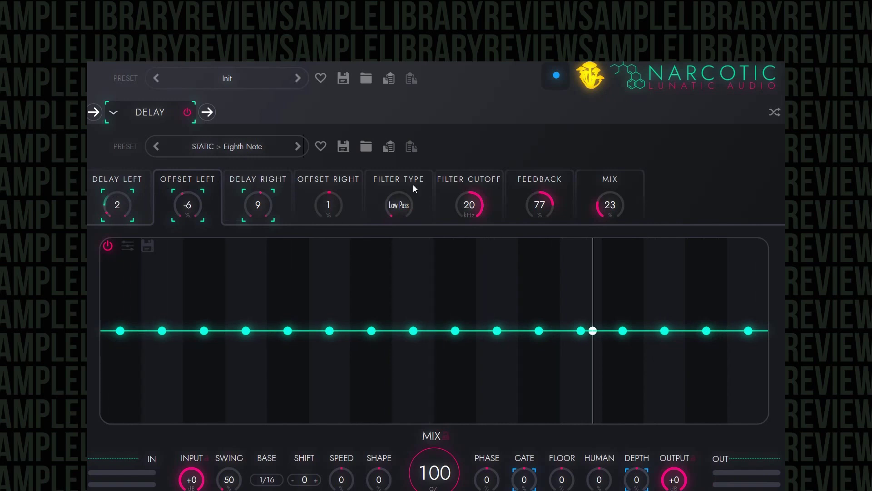
Add a Reverb effect after the Delay in the effect chain
left_click(207, 112)
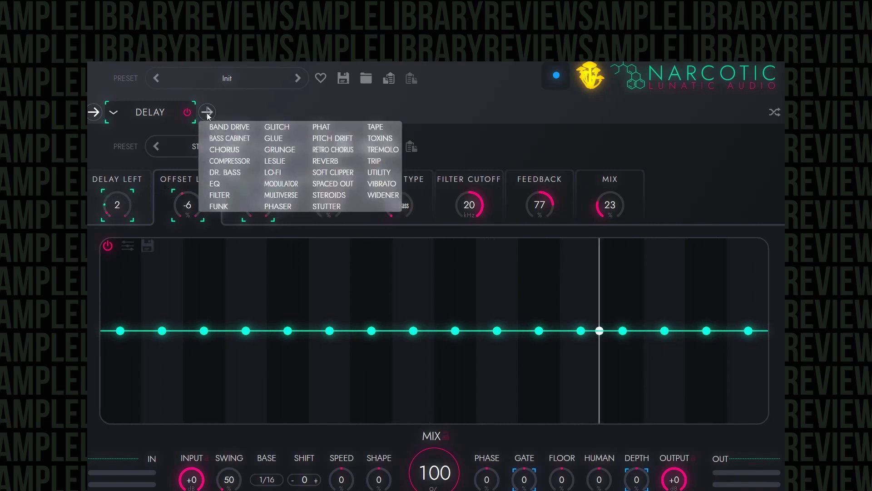
left_click(309, 160)
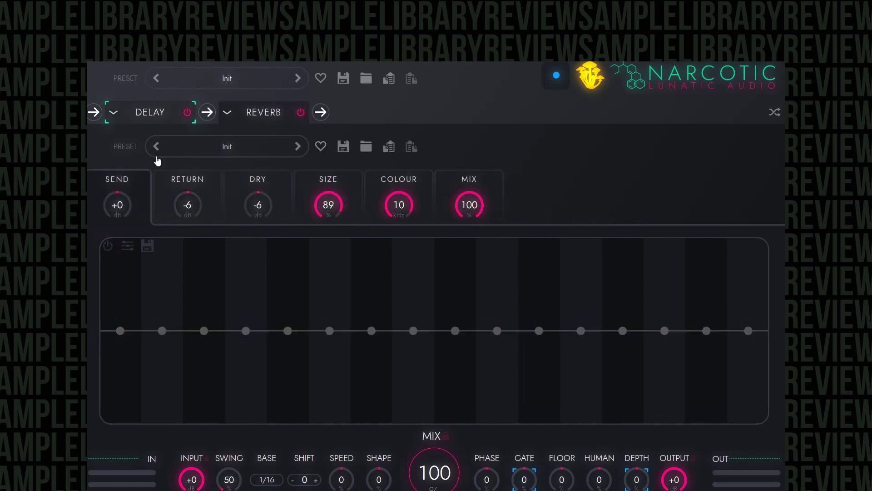
Set the modulation depth of the Delay's Delay Right parameter to 92% and toggle its modulation sequencer
left_click(156, 117)
left_click_drag(258, 205, 247, 212)
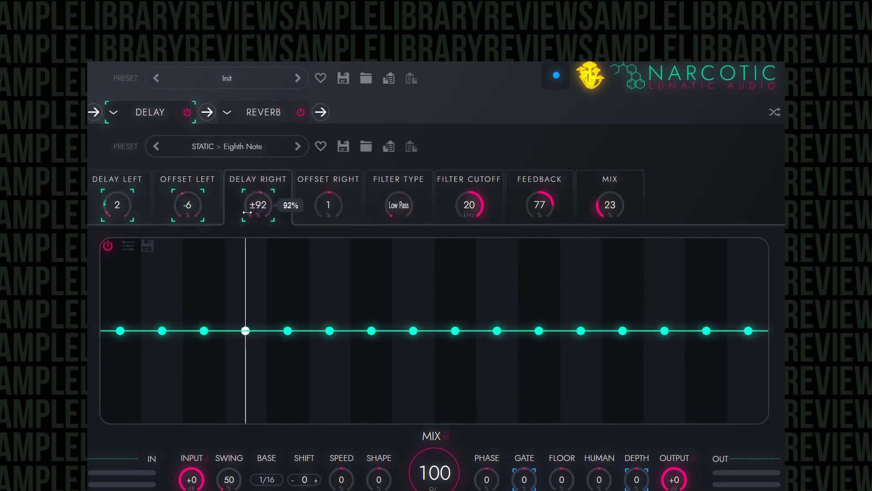
left_click(108, 245)
Load the After Effects preset for the Reverb effect
left_click(273, 111)
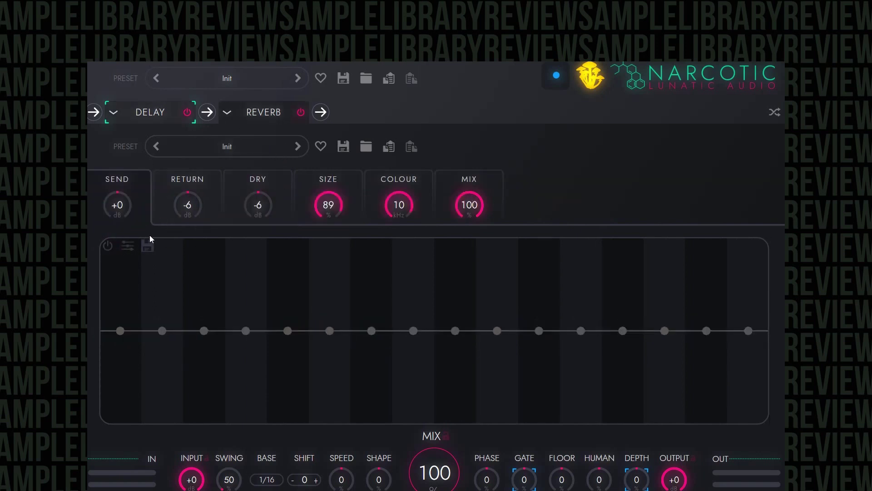
left_click(227, 150)
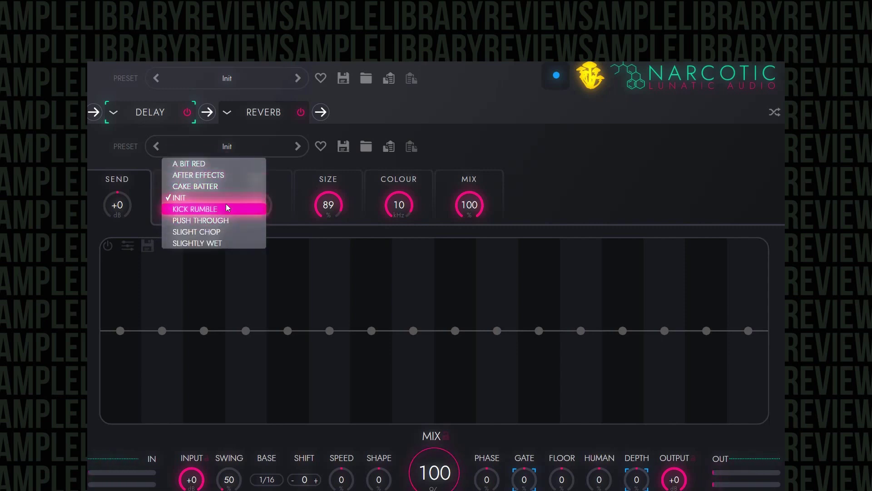
left_click(228, 176)
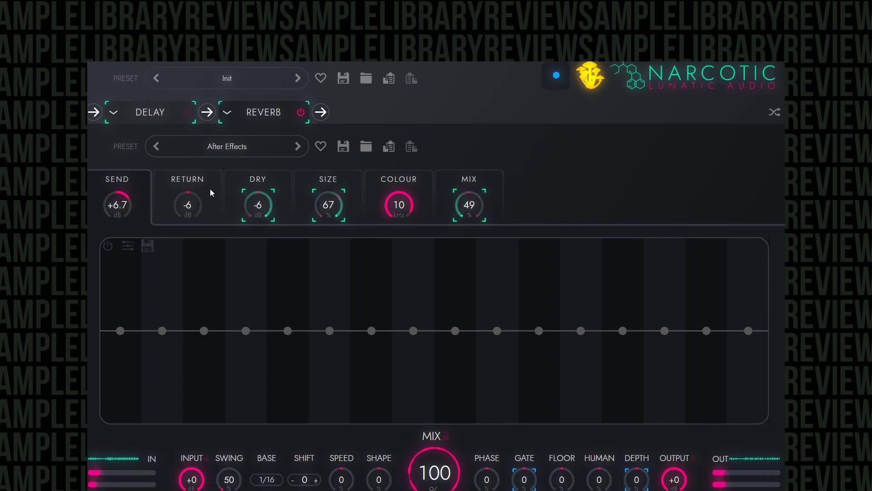
Load the Push Through preset for the Reverb effect
left_click(242, 146)
left_click(209, 220)
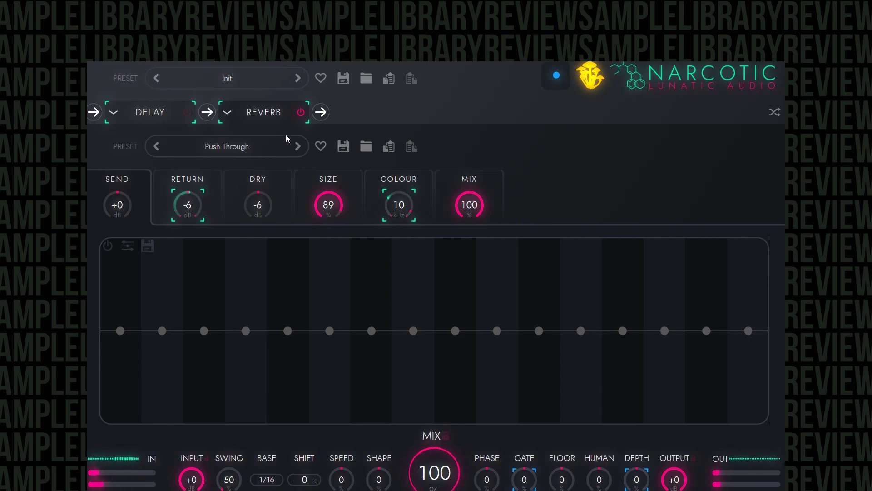
Add a Chorus effect after the Reverb and load its Motion > Crazy Horse preset
left_click(320, 112)
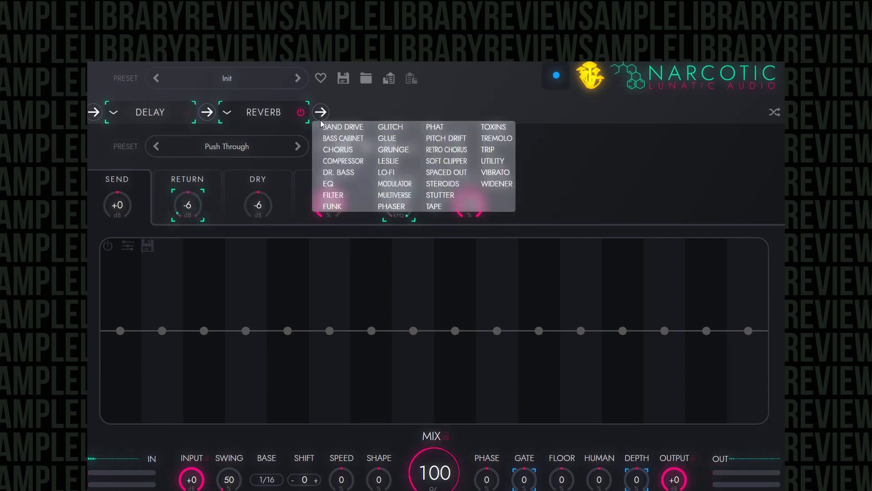
left_click(337, 150)
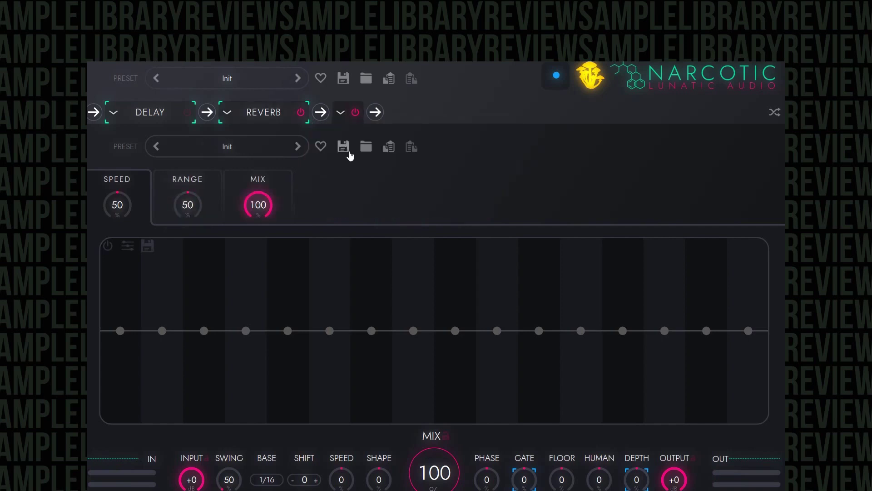
left_click(250, 143)
mouse_move(241, 183)
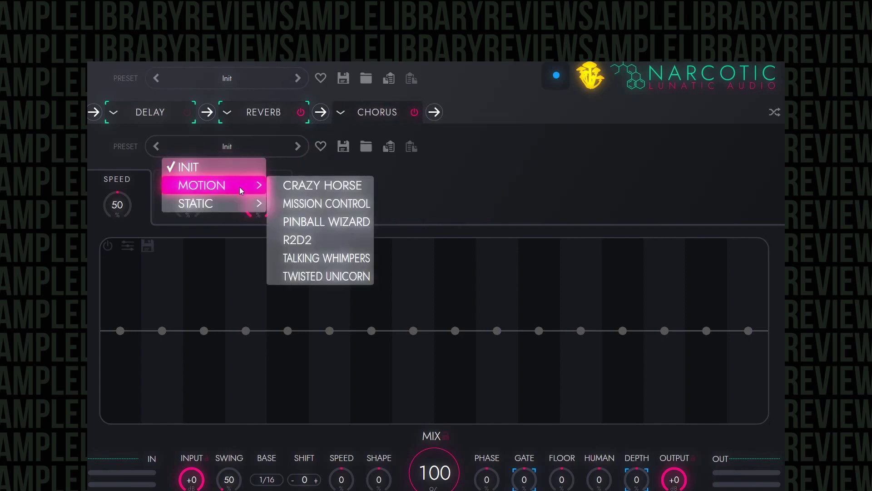
left_click(295, 185)
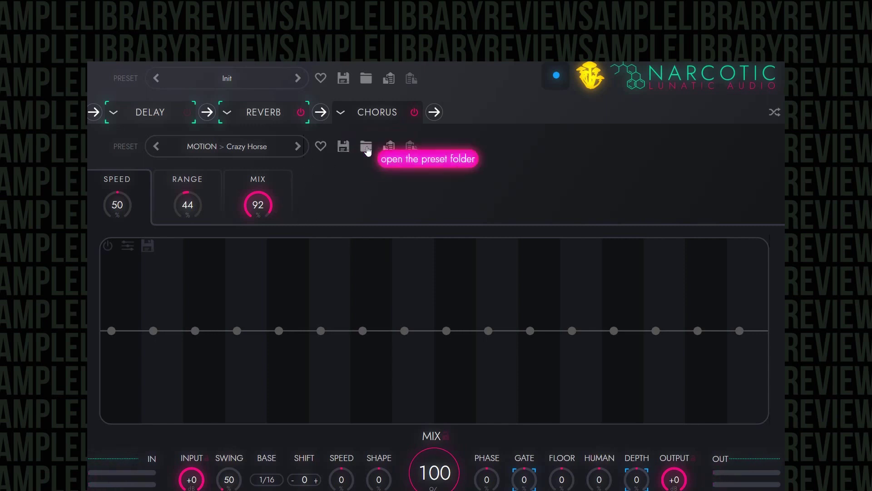
Enable the modulation sequencer for the Chorus Speed and draw a rising, falling and recovering pattern across all 16 steps
left_click(108, 245)
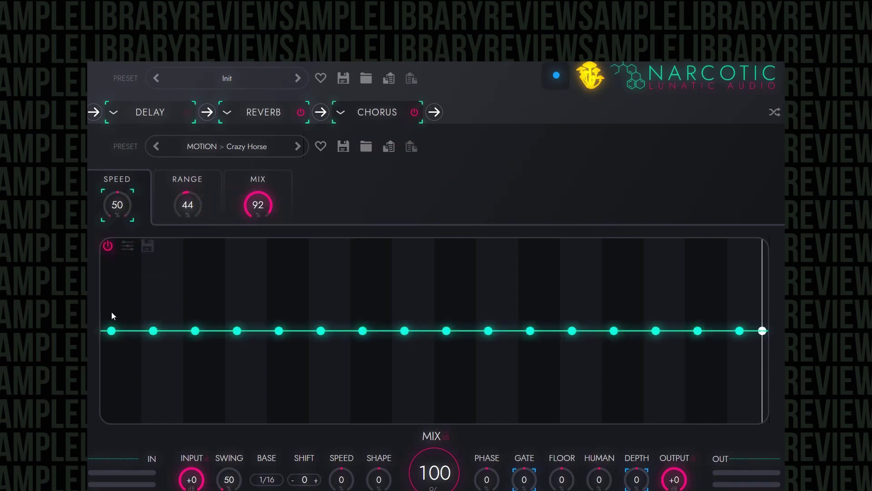
mouse_move(113, 315)
left_mouse_down()
mouse_move(663, 323)
mouse_move(755, 300)
left_mouse_up()
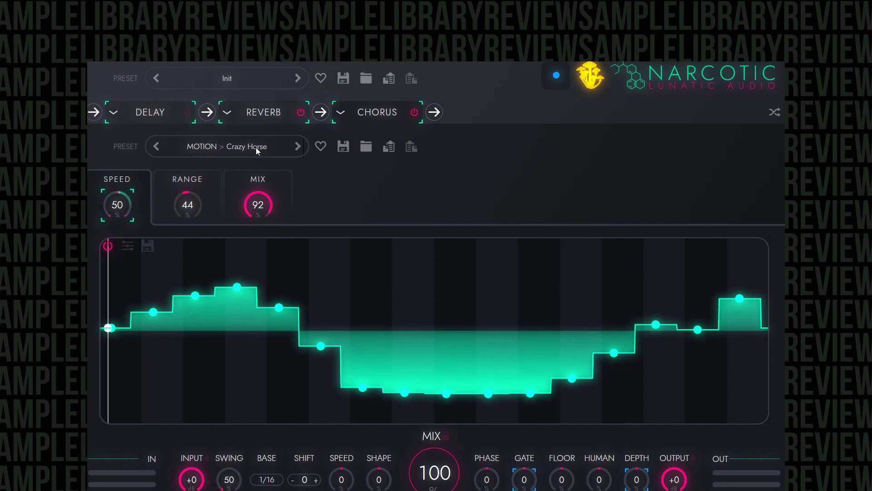
Close the plugin's about screen and sweep the XY pad's point to its far right edge and across to its far left edge
left_click(608, 69)
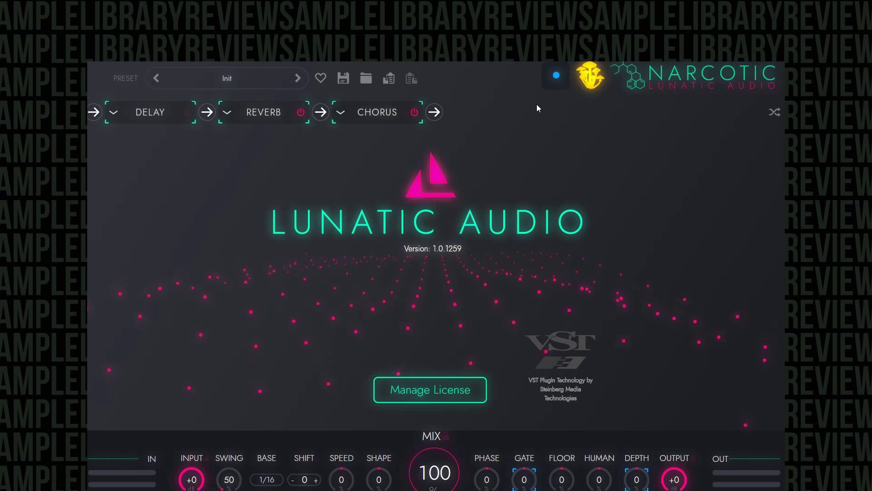
left_click(494, 133)
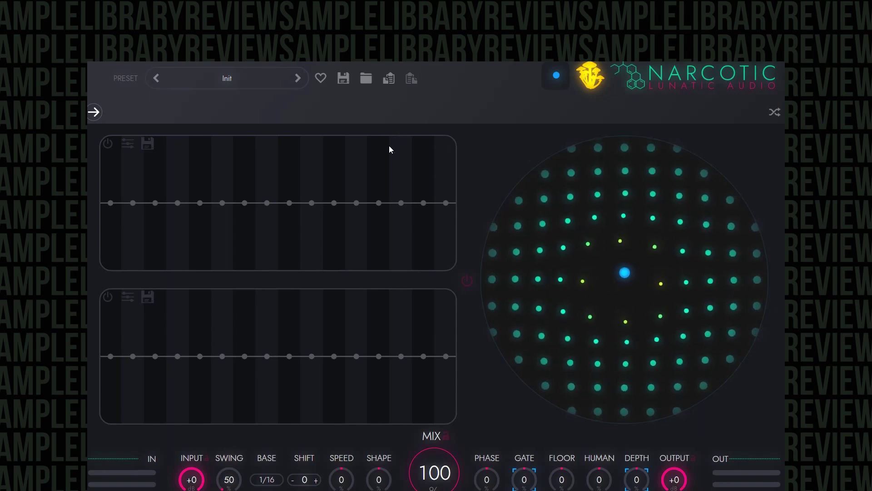
left_click_drag(614, 287, 731, 284)
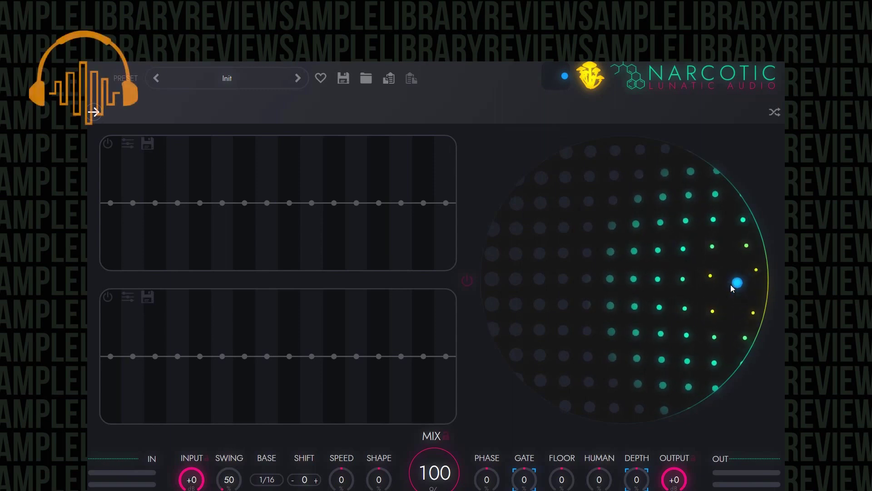
left_click_drag(742, 293, 560, 342)
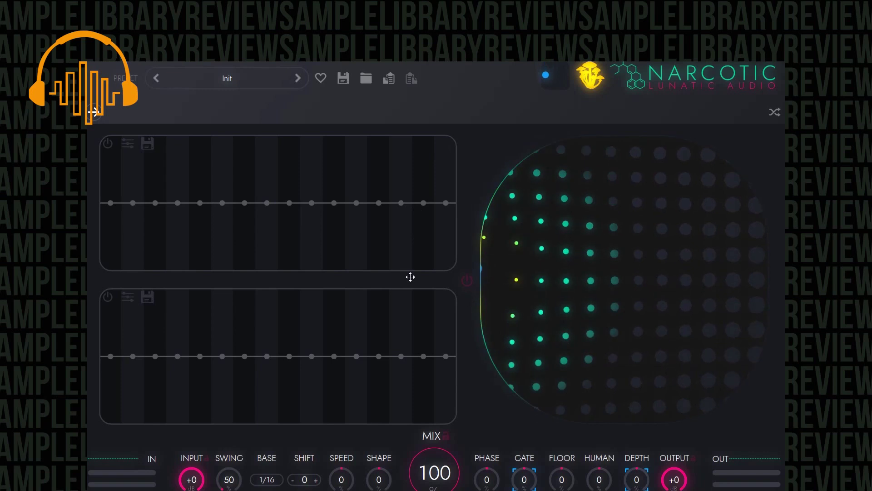
Generate two random Shroom Magic presets in succession with the mushroom randomizer
left_click(598, 89)
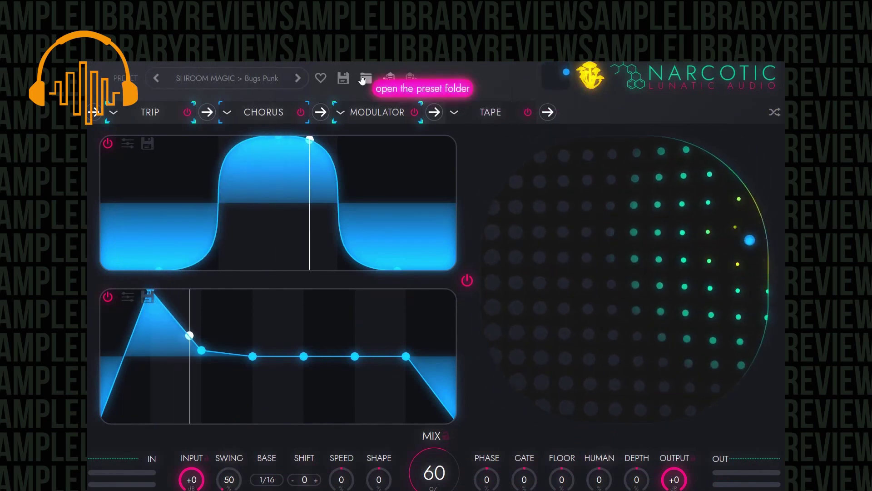
left_click(590, 81)
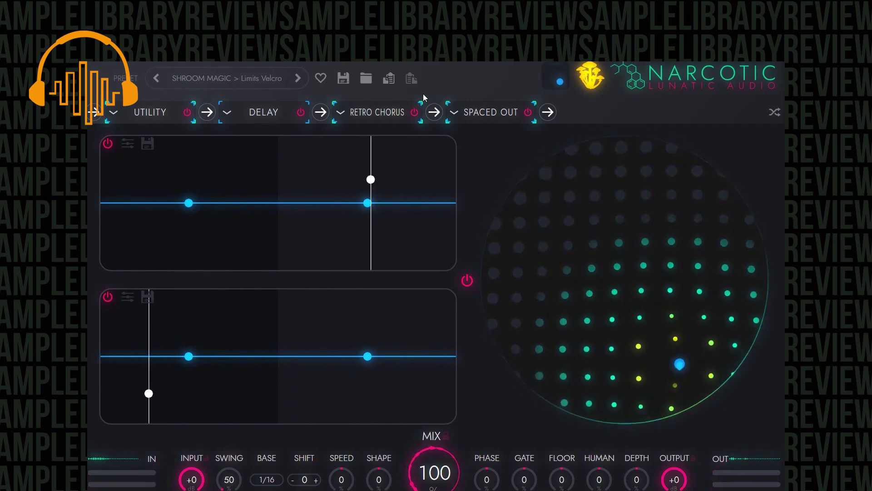
Reset the plugin to the Init preset and generate another random Shroom Magic preset
left_click(249, 77)
left_click(225, 96)
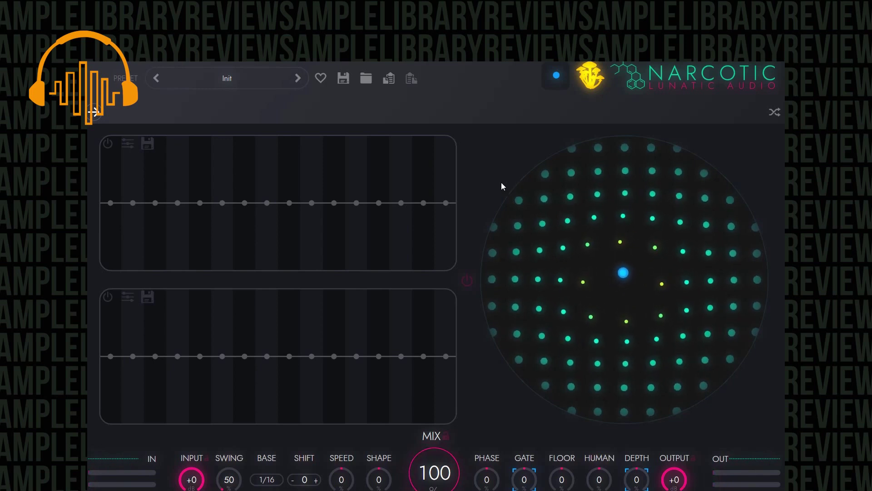
left_click(599, 91)
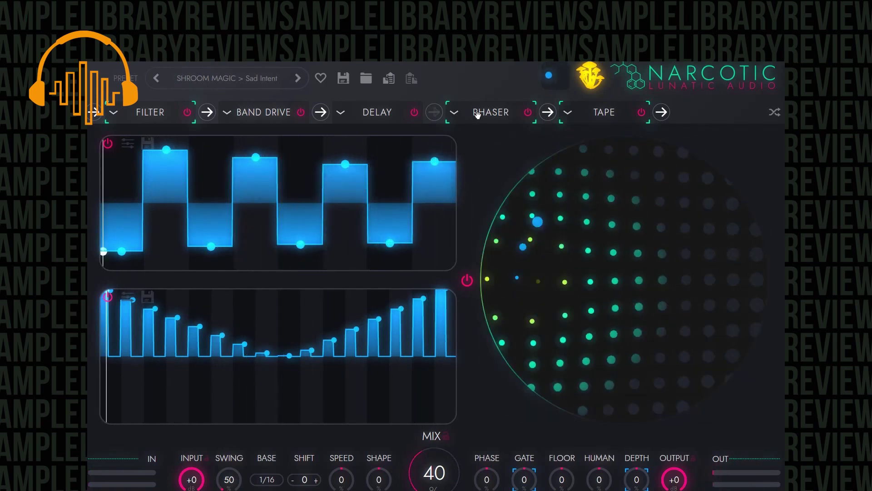
Load the Mouse Freak global preset from the Detuned category
left_click(273, 78)
mouse_move(240, 159)
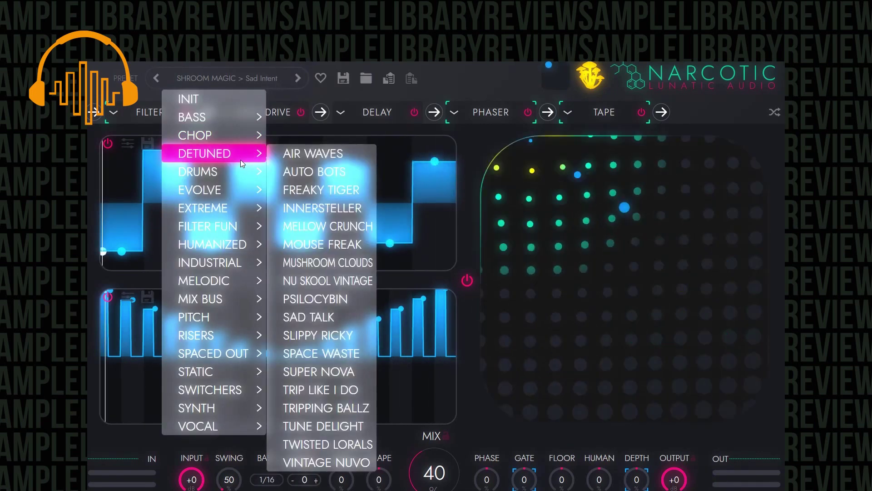
left_click(328, 244)
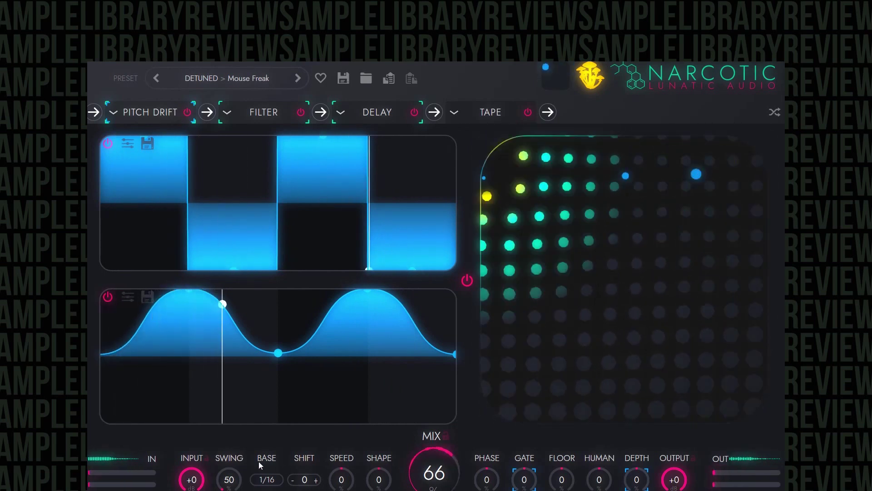
Load the Dragon Breath global preset from the Industrial category
left_click(214, 78)
mouse_move(225, 263)
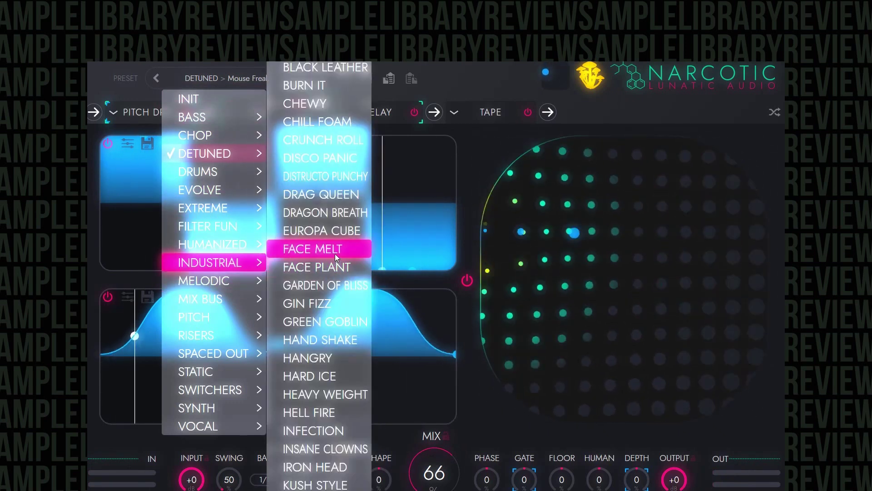
left_click(349, 212)
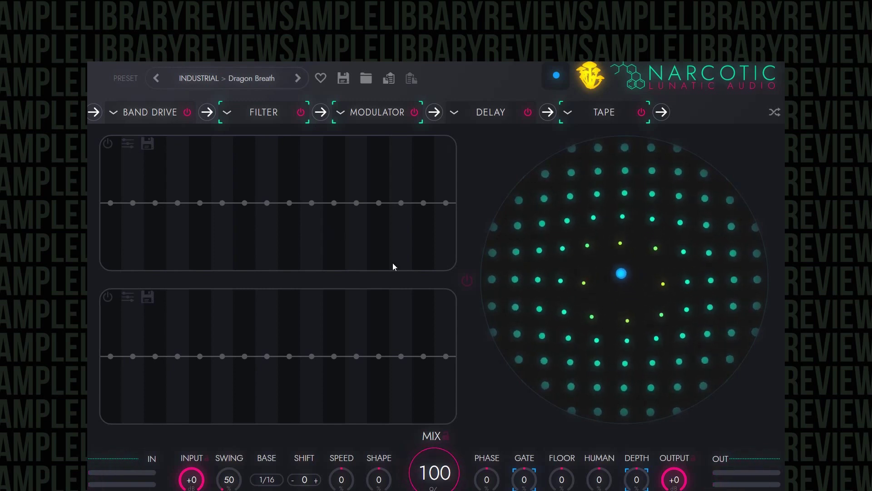
Enable the XY pad's X and Y sequencers, draw a wave-like pattern in each, and toggle the pad's modulation off and on
left_click(108, 145)
mouse_move(109, 202)
left_mouse_down()
mouse_move(209, 172)
mouse_move(451, 225)
mouse_move(459, 196)
left_mouse_up()
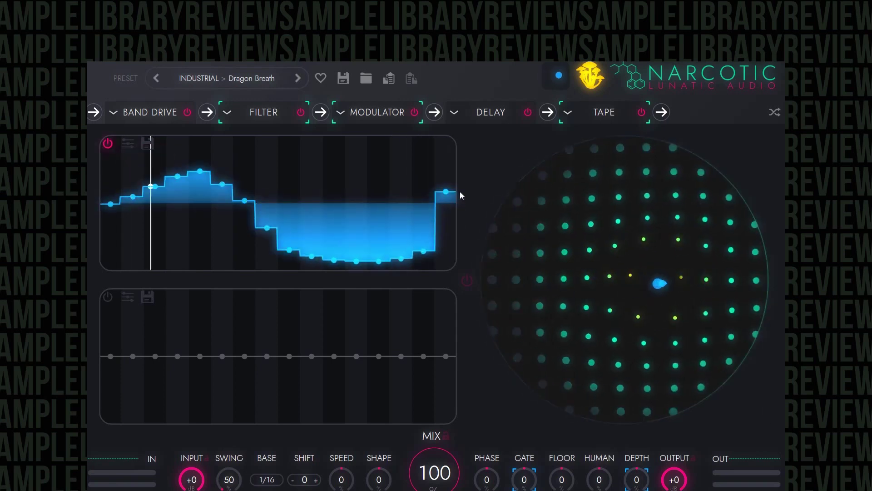
left_click(107, 296)
mouse_move(117, 350)
left_mouse_down()
mouse_move(392, 335)
mouse_move(447, 356)
left_mouse_up()
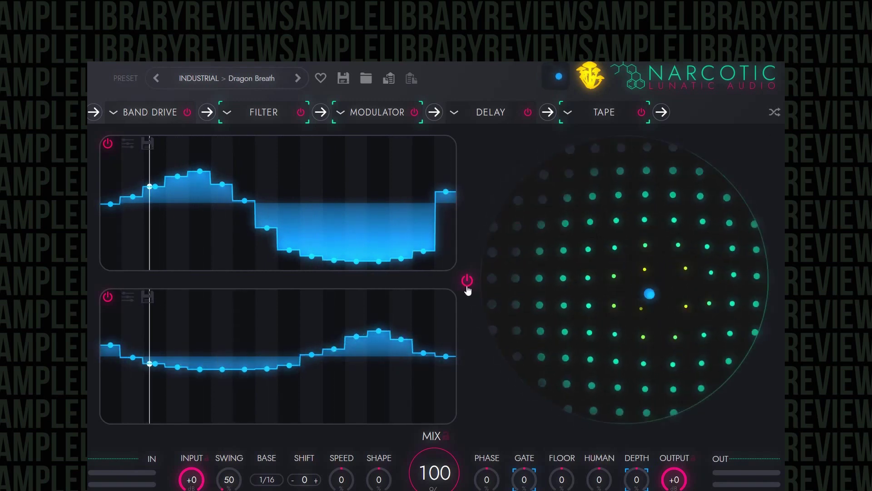
left_click(468, 290)
left_click(465, 289)
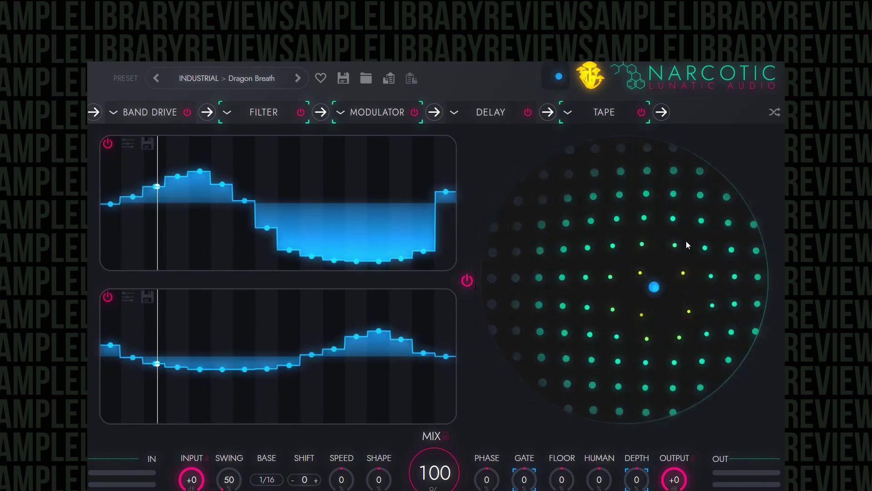
Redraw the XY pad's X and Y sequencer patterns with larger, more irregular step changes
mouse_move(152, 189)
left_mouse_down()
mouse_move(308, 173)
mouse_move(405, 233)
mouse_move(448, 209)
left_mouse_up()
mouse_move(416, 329)
left_mouse_down()
mouse_move(291, 265)
mouse_move(108, 276)
mouse_move(105, 295)
left_mouse_up()
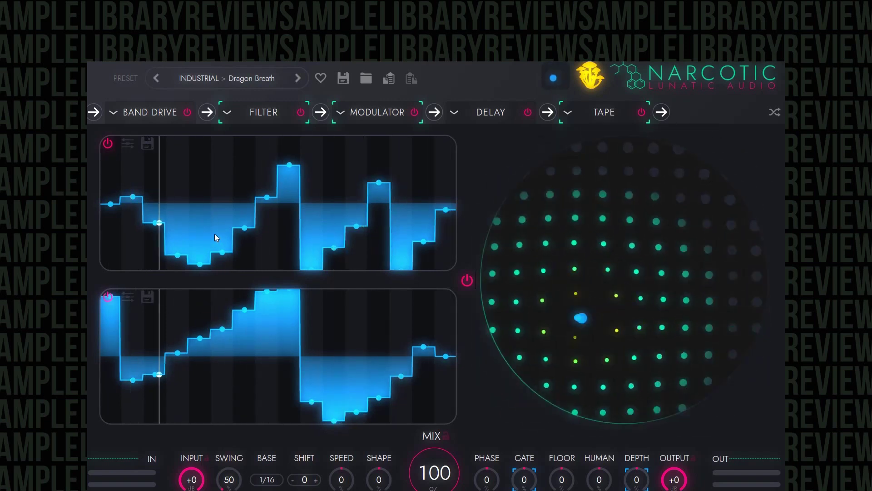
Show the XY sequencer settings, raise Humanize on both, shift X Phase lower and Y Phase higher, and set Shape to maximum for X and partway for Y
left_click(128, 145)
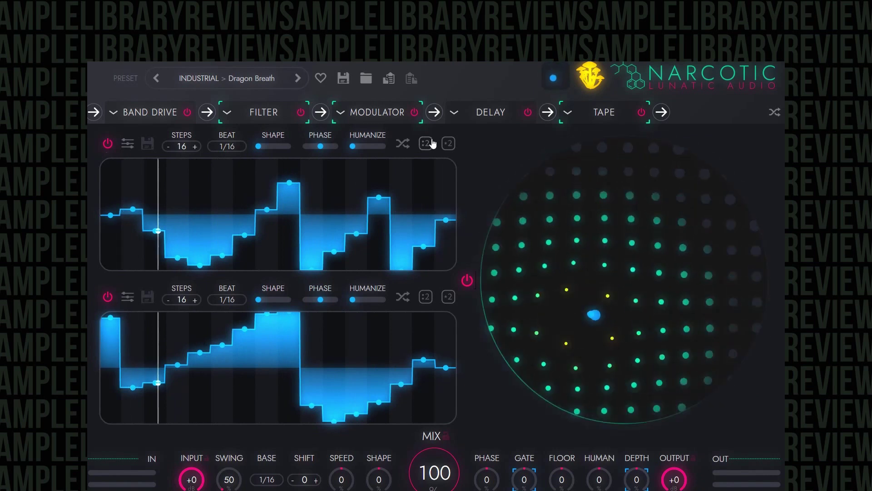
left_click_drag(353, 147, 378, 147)
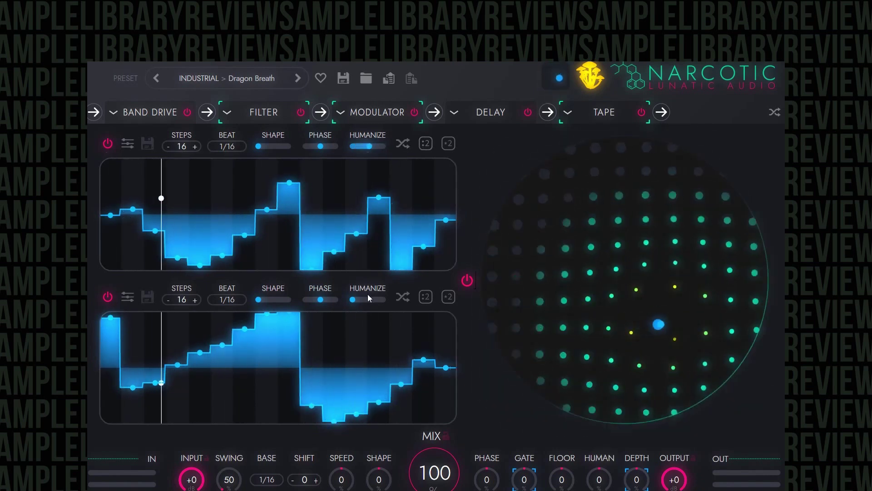
left_click_drag(376, 299, 377, 299)
left_click_drag(323, 302, 331, 301)
mouse_move(321, 146)
left_mouse_down()
mouse_move(285, 146)
mouse_move(312, 147)
left_mouse_up()
mouse_move(260, 300)
left_mouse_down()
mouse_move(292, 301)
mouse_move(271, 302)
left_mouse_up()
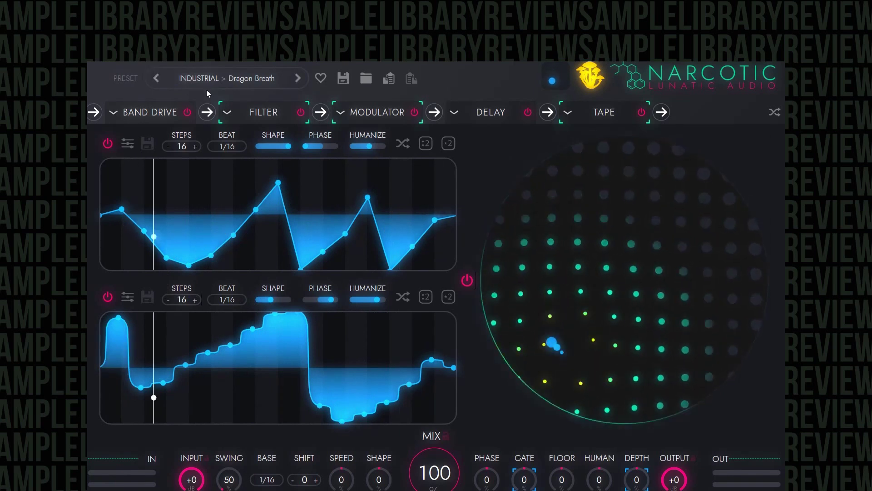
Bypass the Band Drive, Modulator, Filter and Tape effects so only the Delay stays active in the chain
left_click(241, 79)
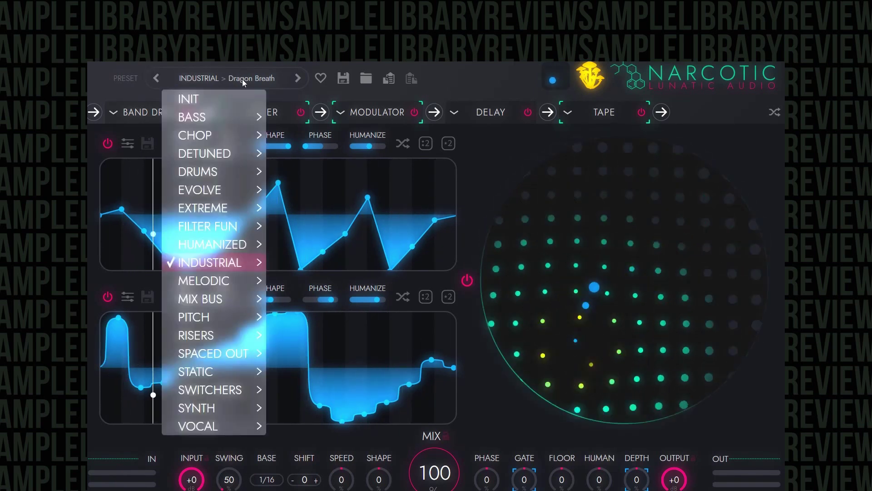
left_click(243, 69)
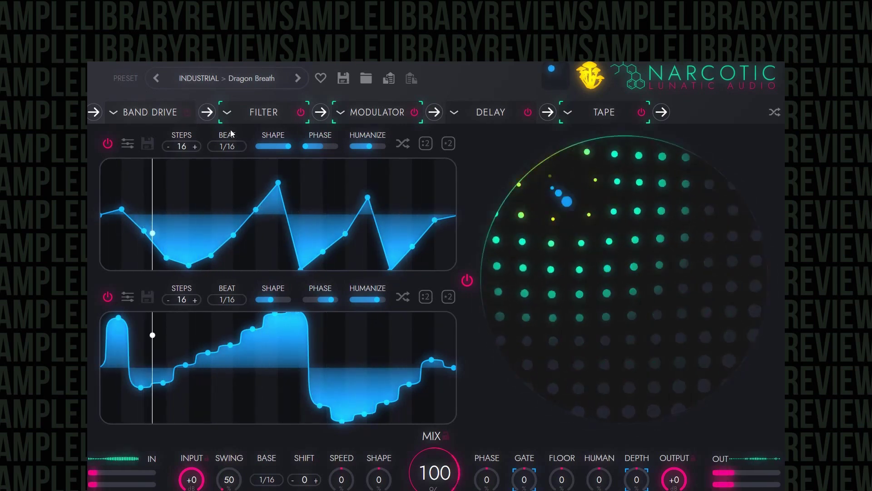
left_click(414, 112)
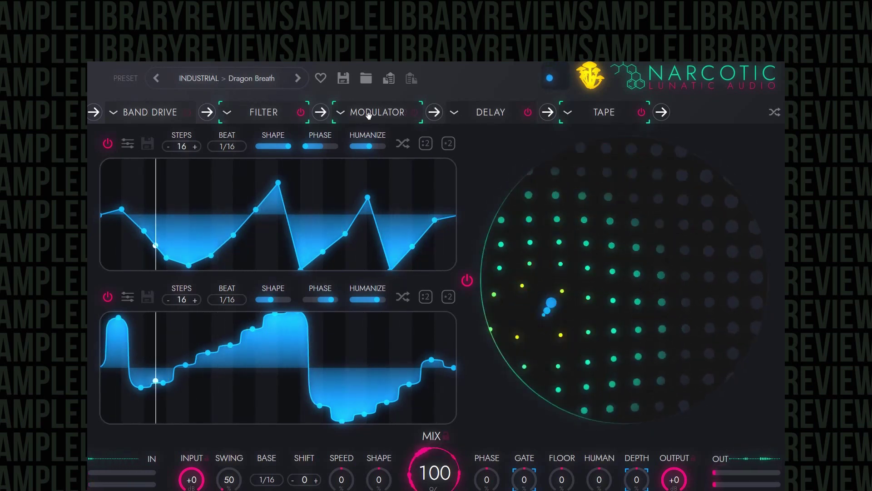
left_click(301, 113)
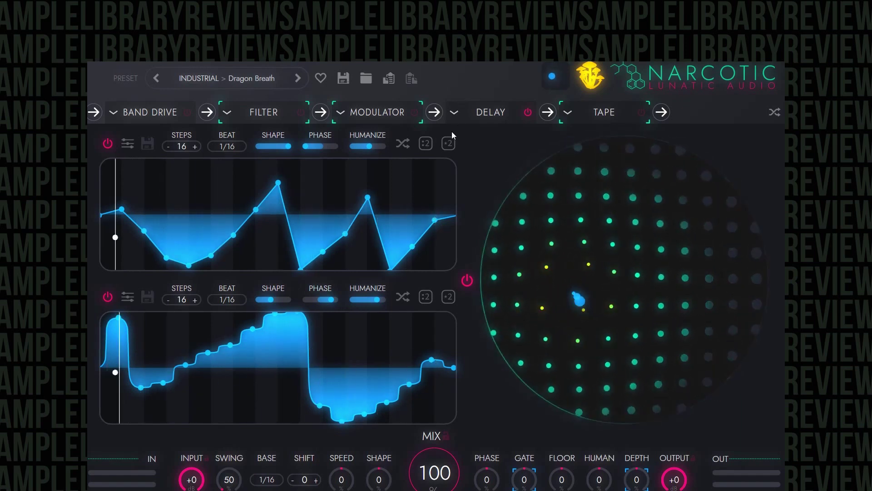
Load the Steady As She Goes global preset from the Evolve category
left_click(269, 85)
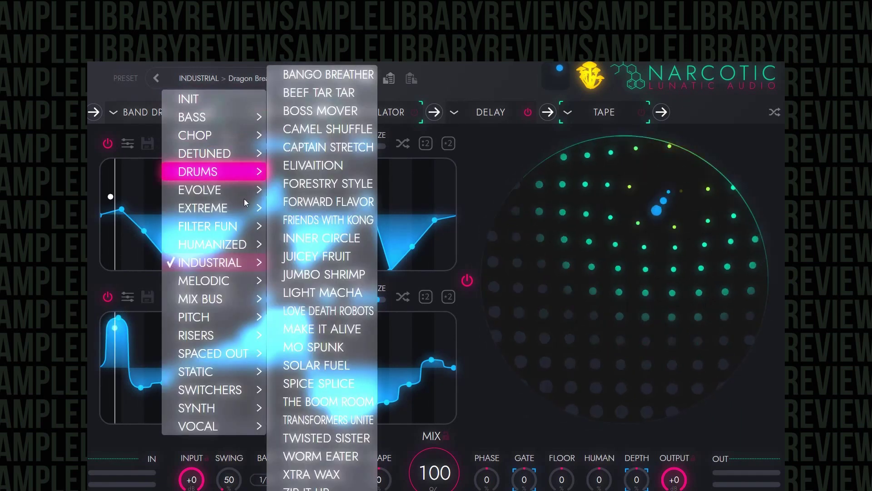
mouse_move(235, 197)
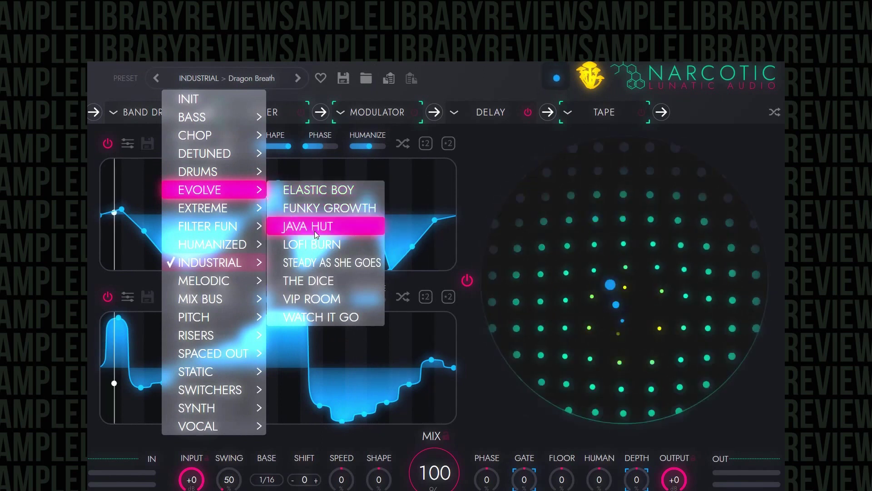
left_click(320, 263)
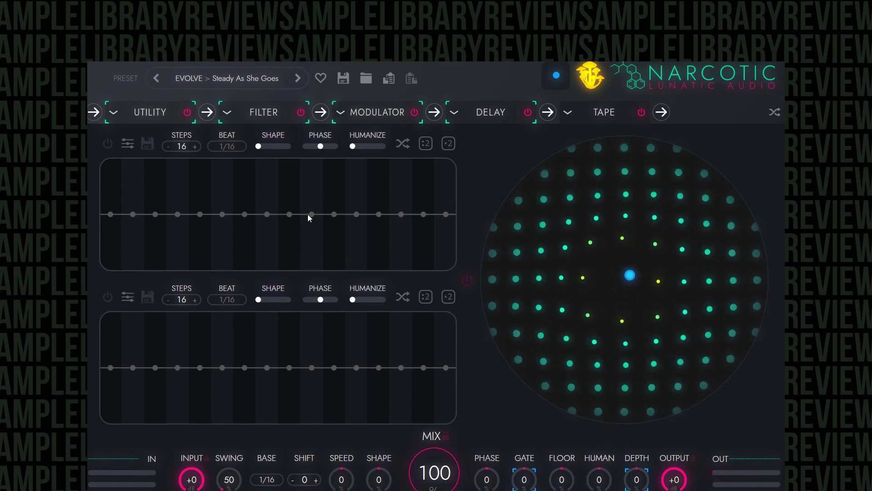
Reset the plugin to the Init preset and set the global Swing to 58
left_click(262, 78)
left_click(241, 97)
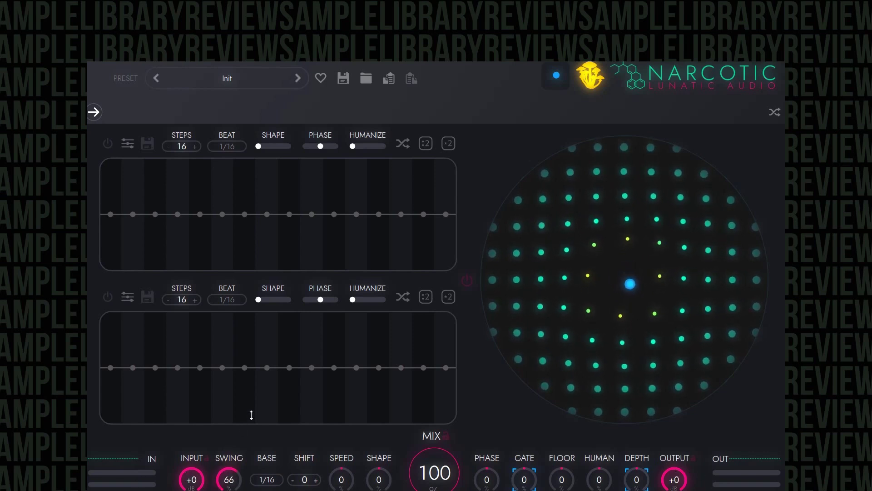
Try the 1/8 value for the global Base note length and set it back to 1/16
left_click(262, 482)
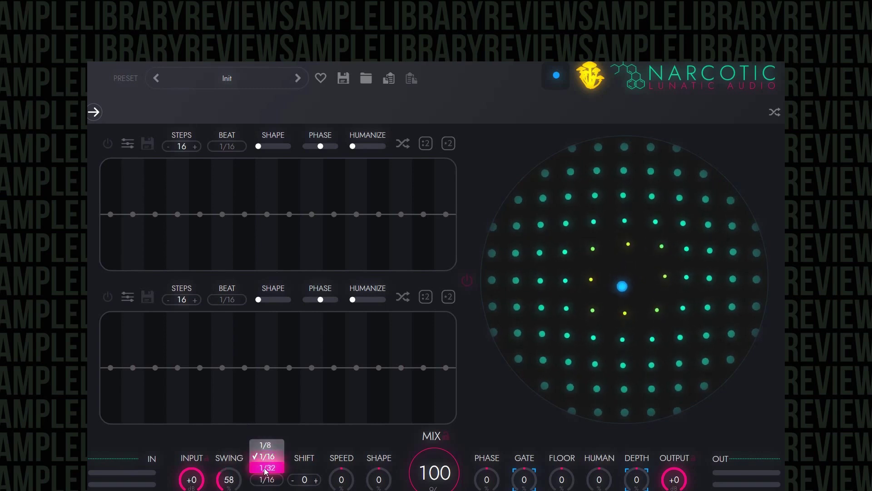
left_click(267, 456)
left_click(268, 479)
left_click(274, 448)
left_click(268, 482)
left_click(270, 478)
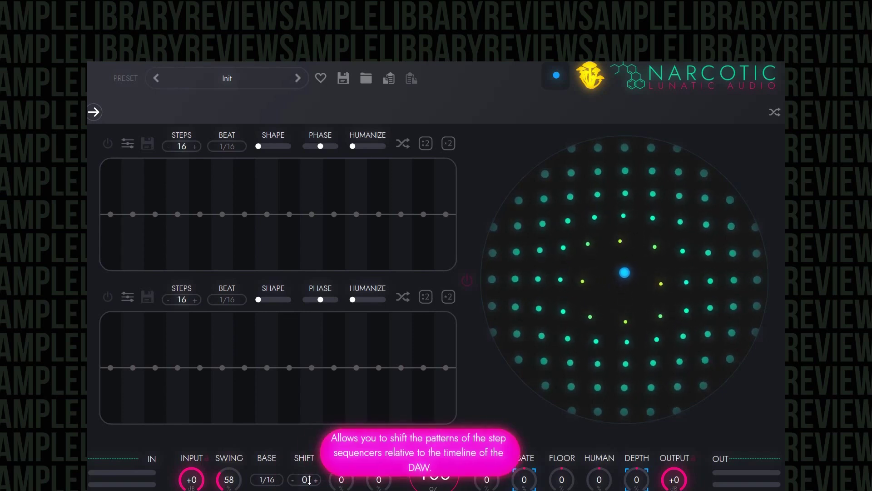
Set the global Speed to 20 and load the Backroom Dance preset from the Humanized category
scroll(307, 480, "up", 2)
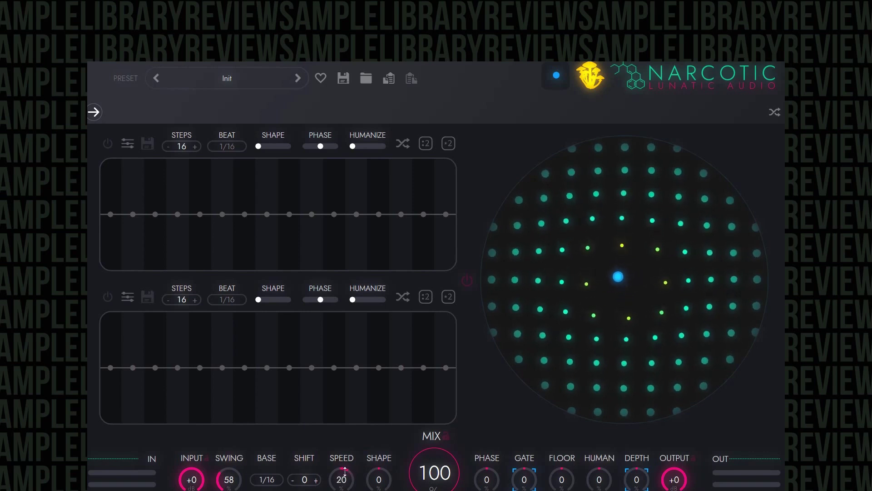
mouse_move(346, 471)
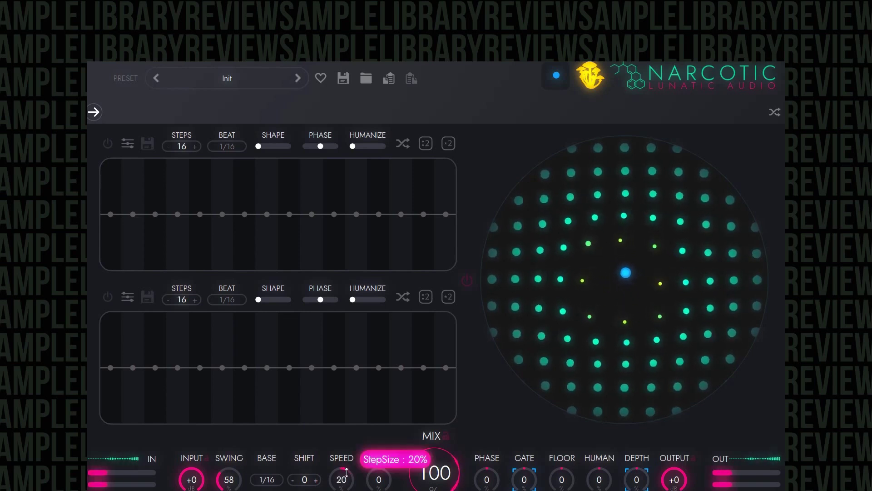
left_click(227, 78)
mouse_move(242, 240)
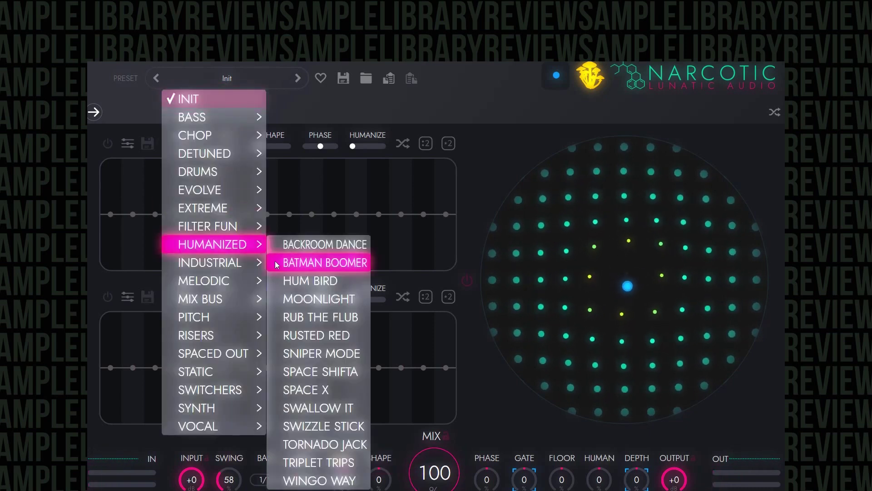
left_click(318, 245)
Set the global Speed to -24, Shape to -6, Mix to 40, Phase to -24, Gate to -18, Floor to 13, Human to 30 and Depth to -38
left_click_drag(336, 458, 354, 437)
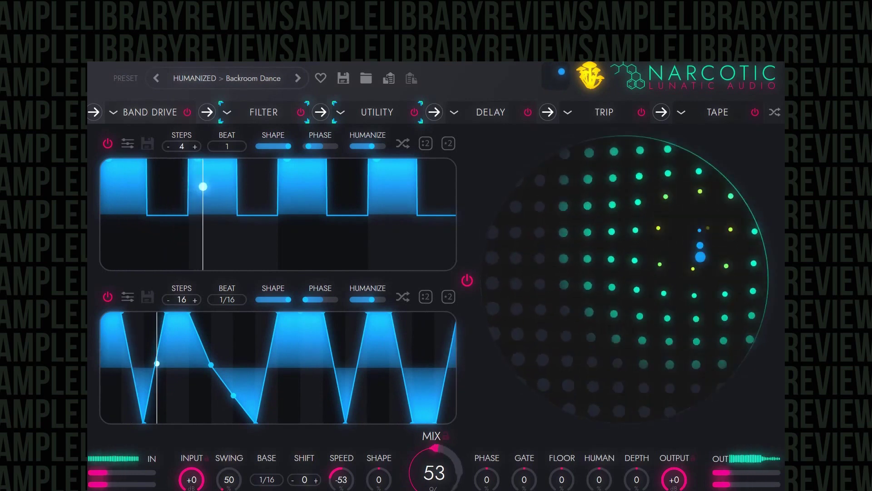
left_click_drag(341, 477, 385, 489)
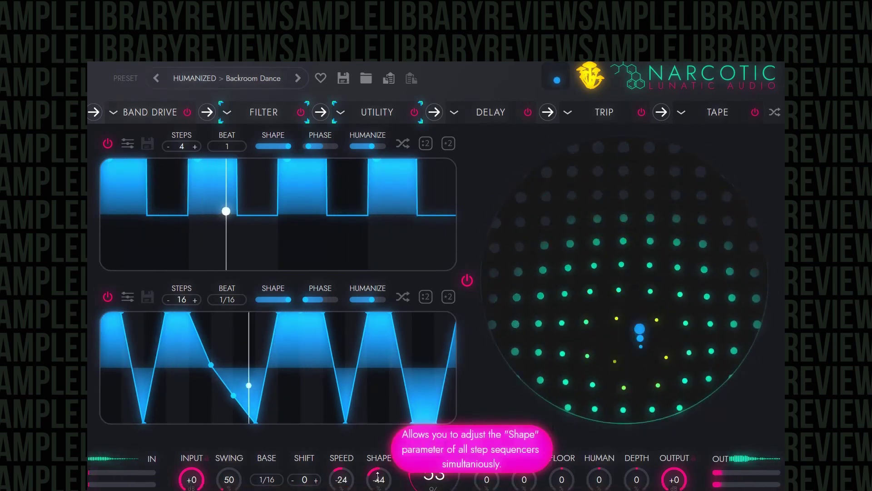
left_click_drag(378, 476, 376, 475)
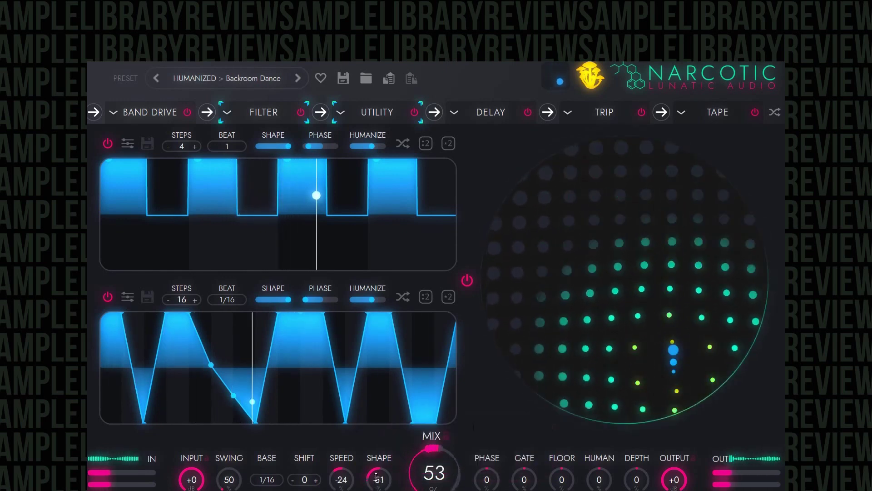
left_click_drag(392, 432, 429, 466)
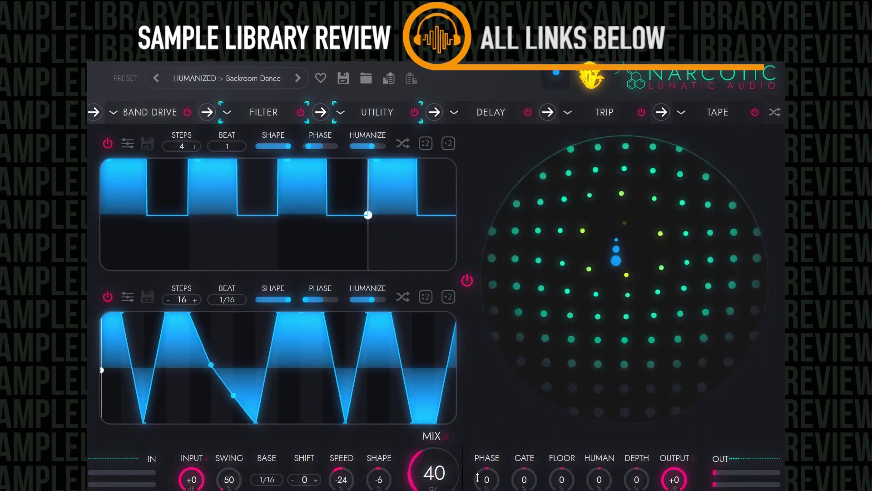
left_click_drag(478, 476, 633, 487)
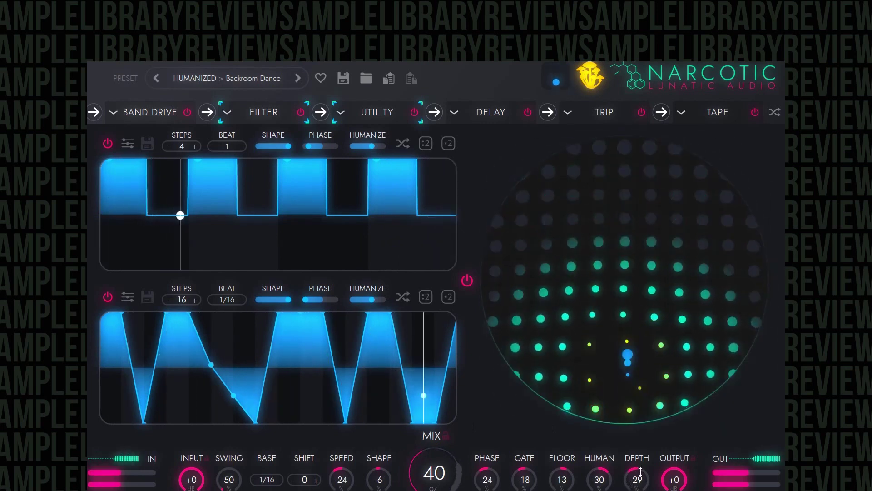
left_click_drag(640, 472, 639, 479)
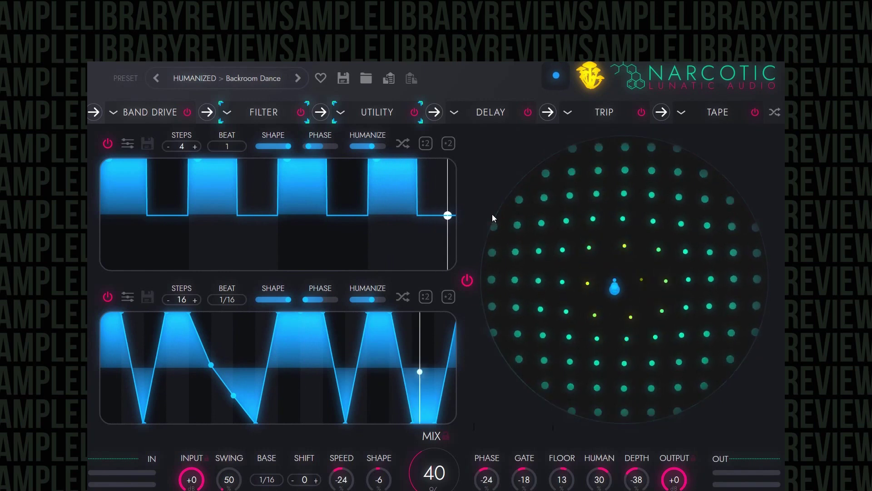
Browse the Static and Spaced Out categories of global presets and close the preset list without choosing one
left_click(233, 83)
mouse_move(209, 371)
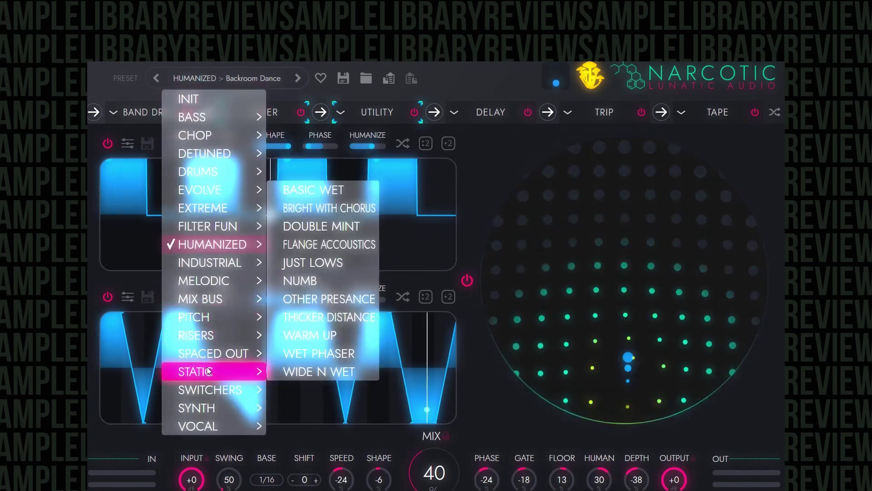
mouse_move(228, 361)
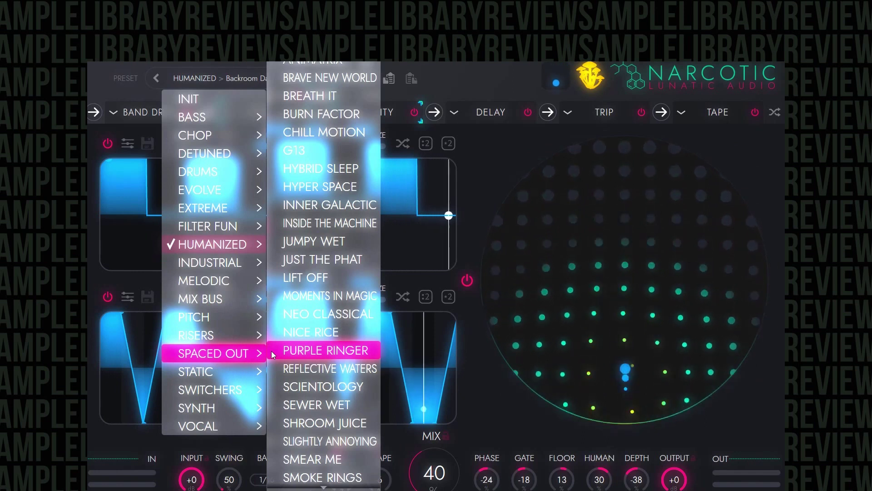
left_click(501, 174)
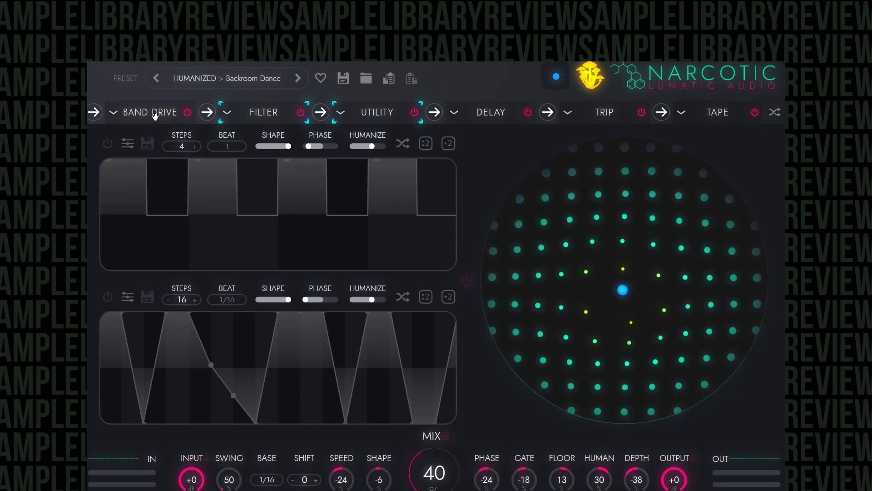
View the settings of the Filter, Utility, Delay, Trip and Tape effects in the Backroom Dance chain
left_click(252, 113)
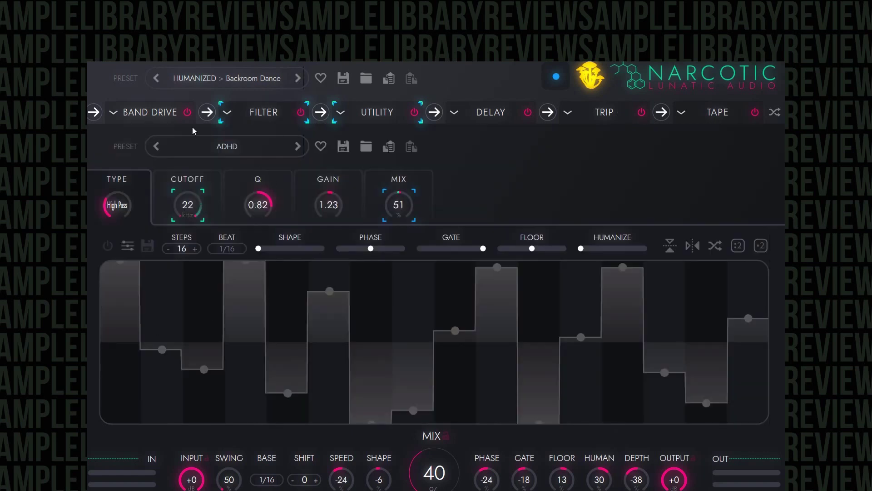
left_click(380, 114)
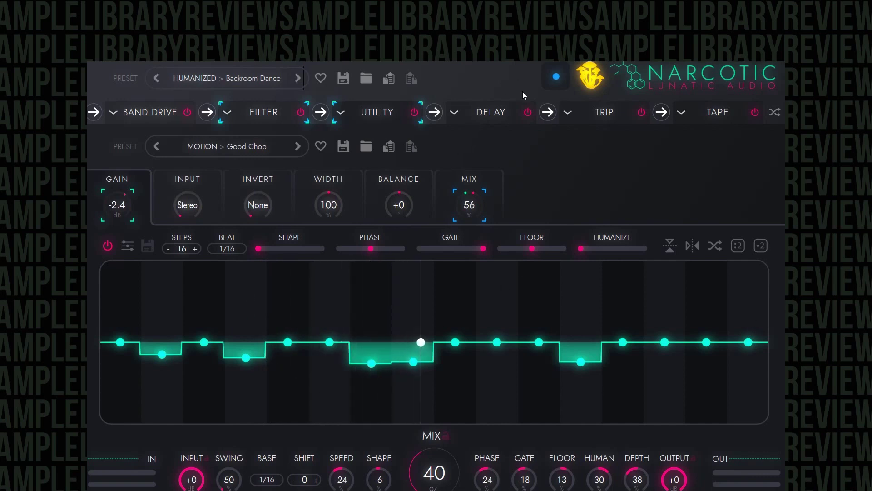
left_click(504, 116)
left_click(604, 112)
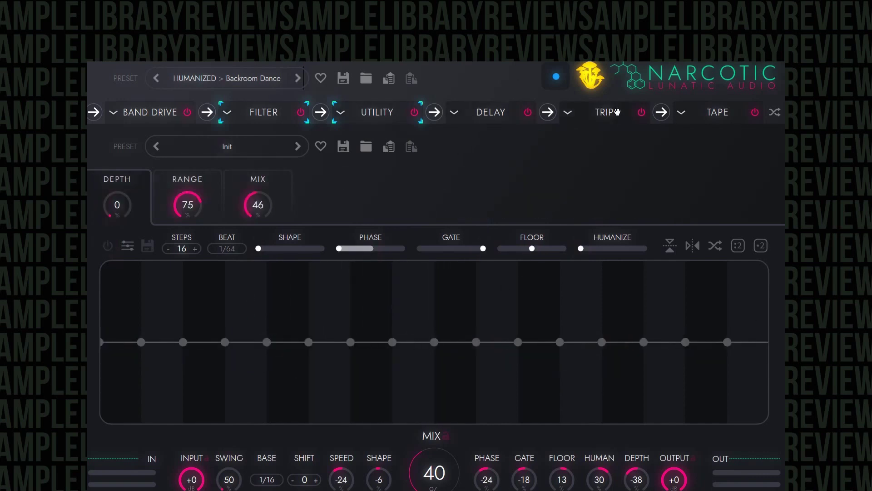
left_click(709, 112)
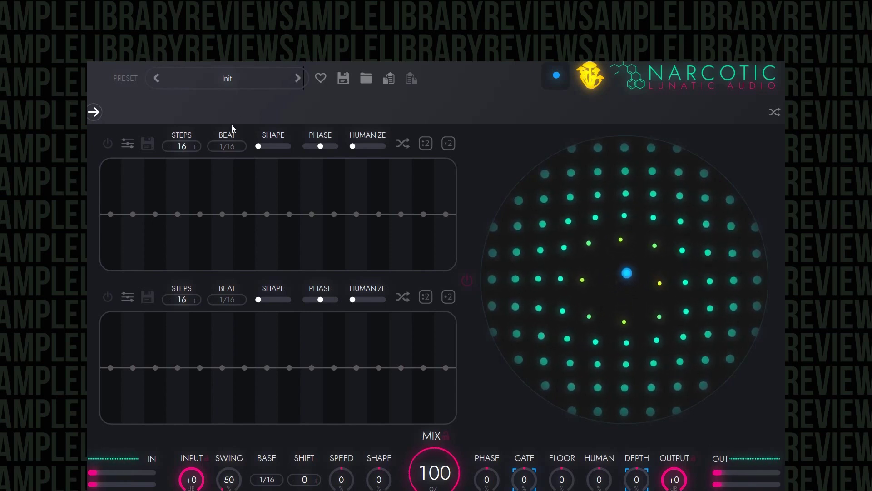
Load the Angel Anger global preset from the Bass category
left_click(218, 78)
mouse_move(227, 113)
left_click(317, 118)
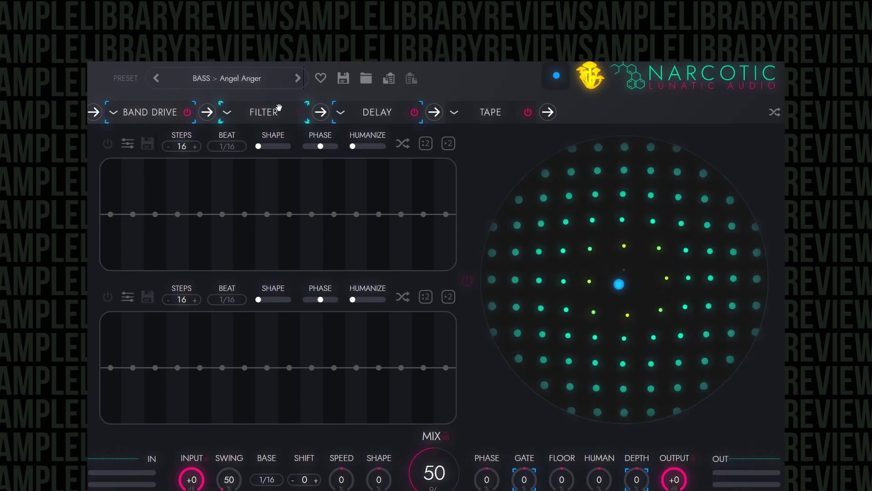
Load the Fuller House global preset from the Bass category
left_click(237, 82)
mouse_move(232, 119)
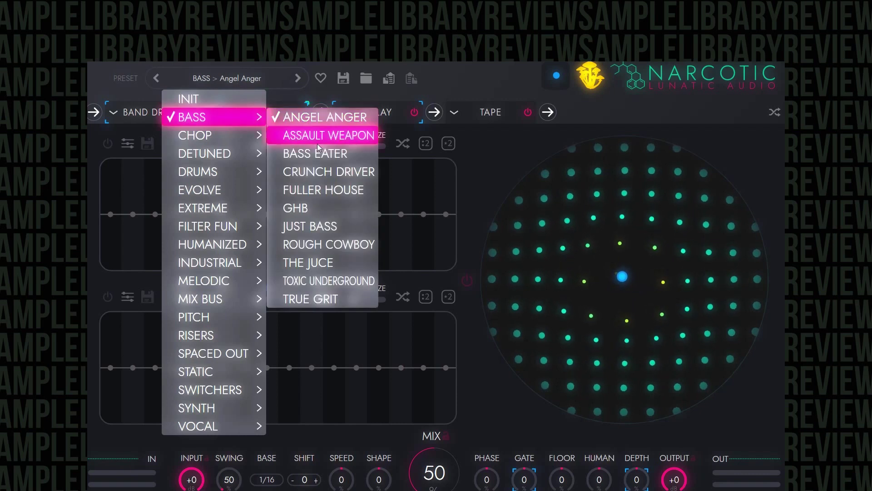
left_click(318, 190)
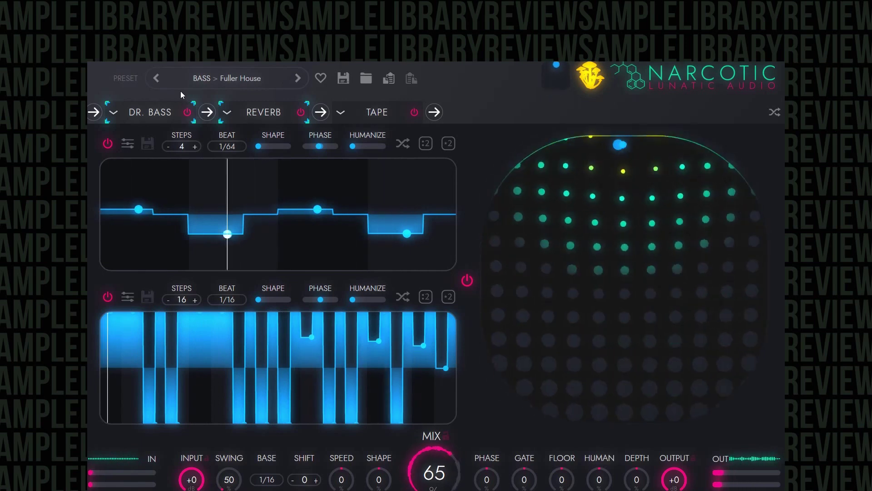
Load the Toxic Underground global preset from the Bass category
left_click(230, 83)
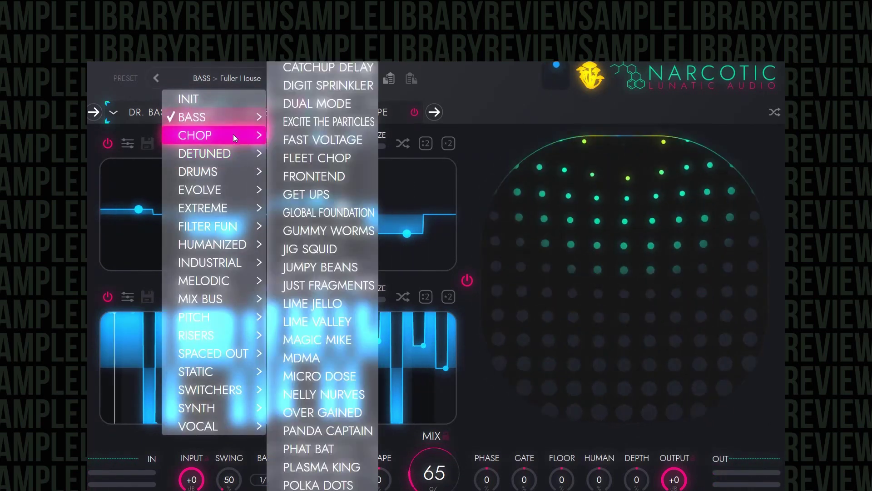
mouse_move(246, 116)
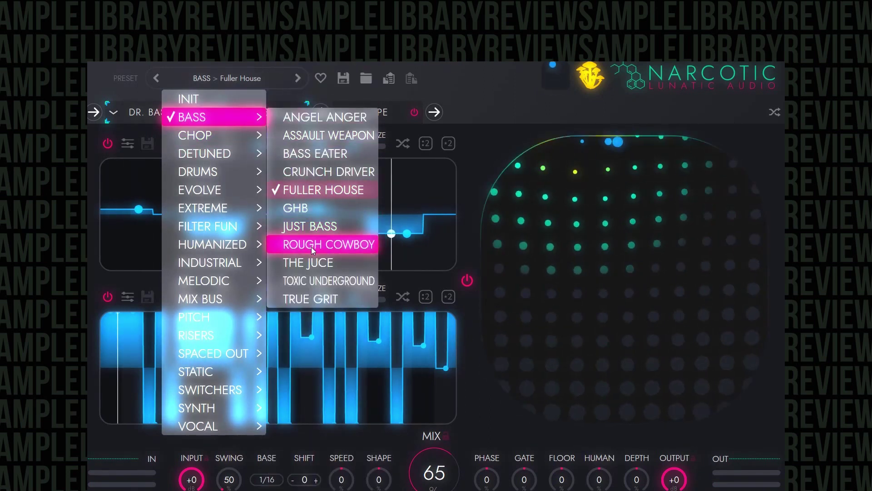
left_click(311, 279)
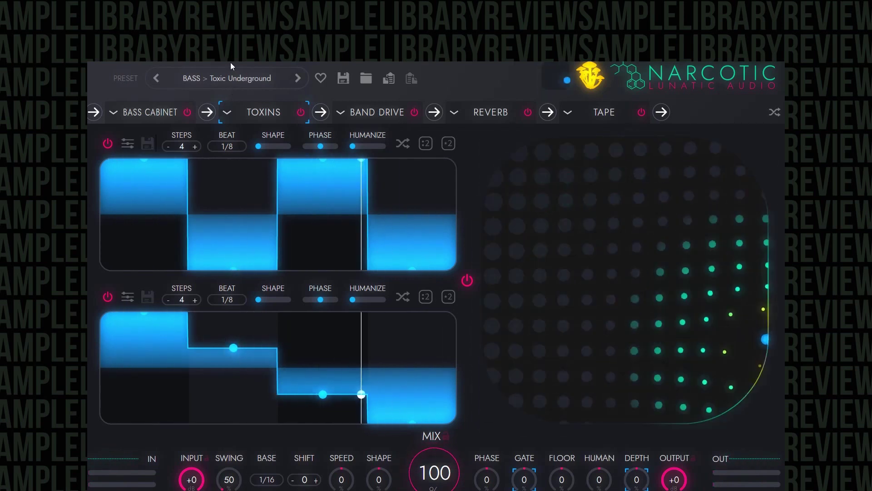
Load the Fung Shui global preset from the Filter Fun category
left_click(219, 78)
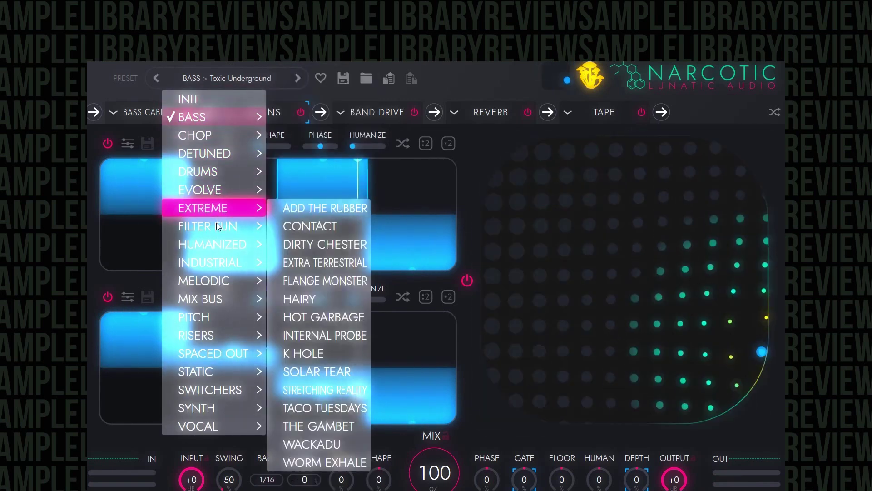
mouse_move(245, 226)
left_click(320, 268)
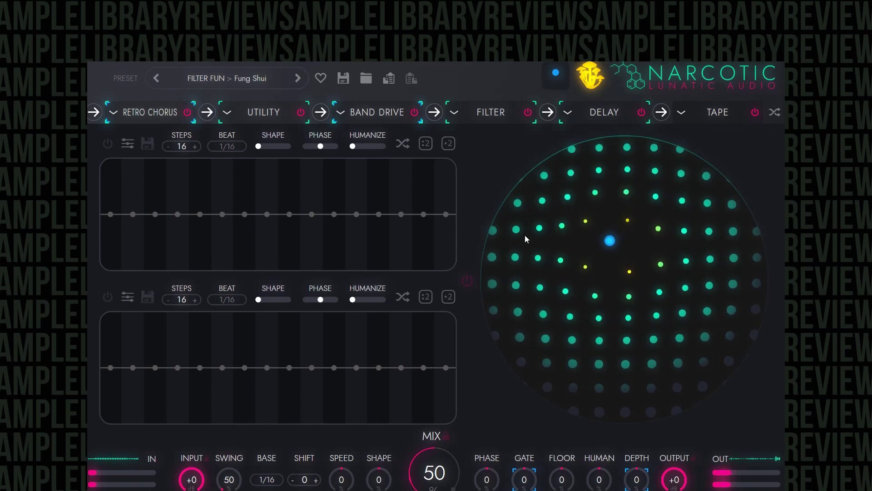
Load the Blooming Onions global preset from the Melodic category
left_click(236, 83)
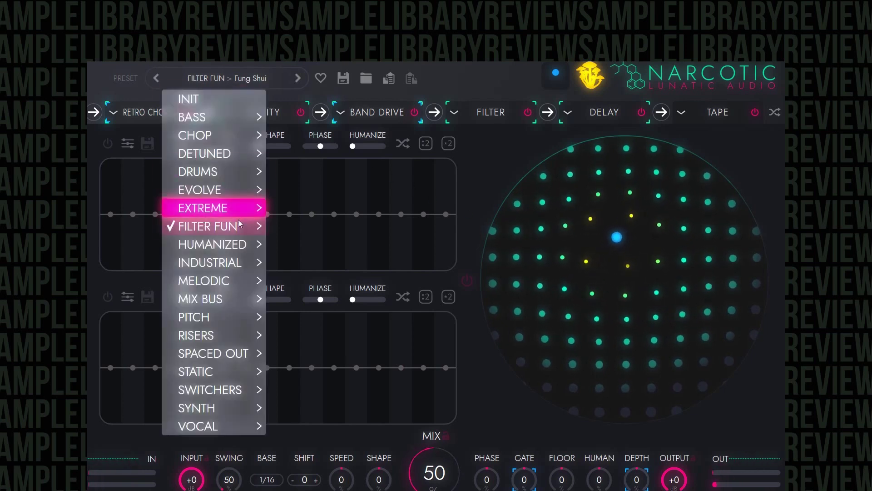
mouse_move(227, 307)
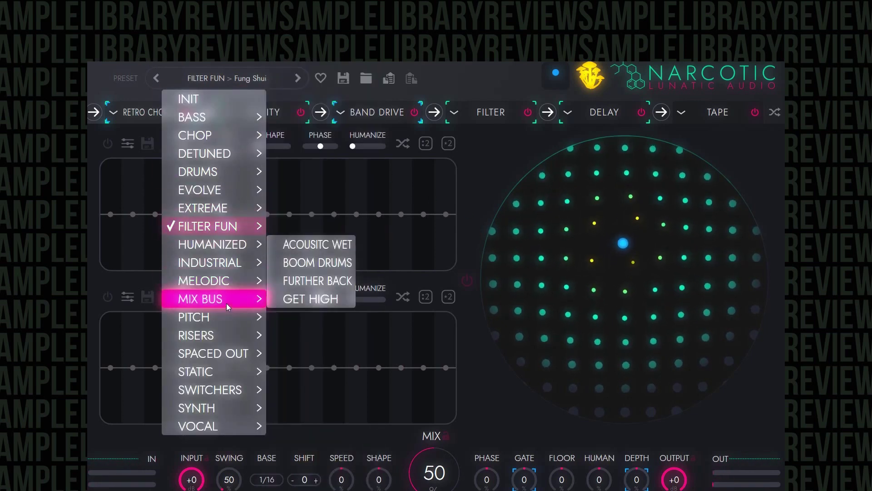
mouse_move(230, 285)
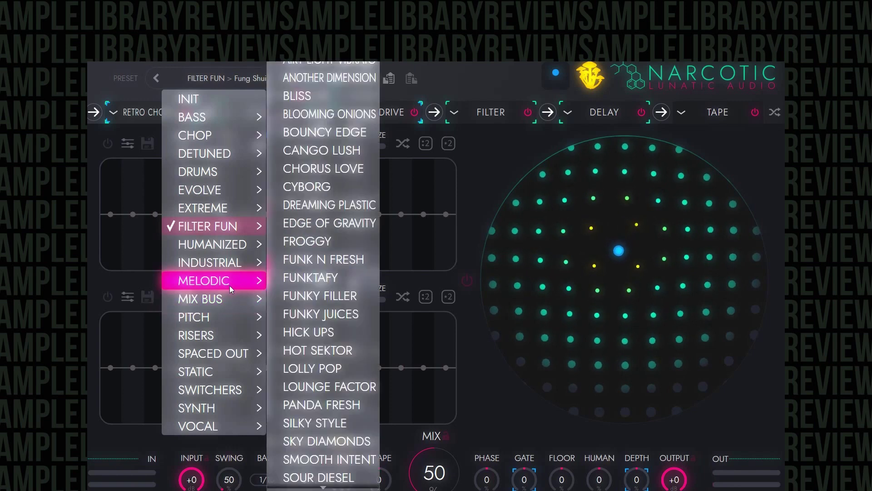
left_click(345, 119)
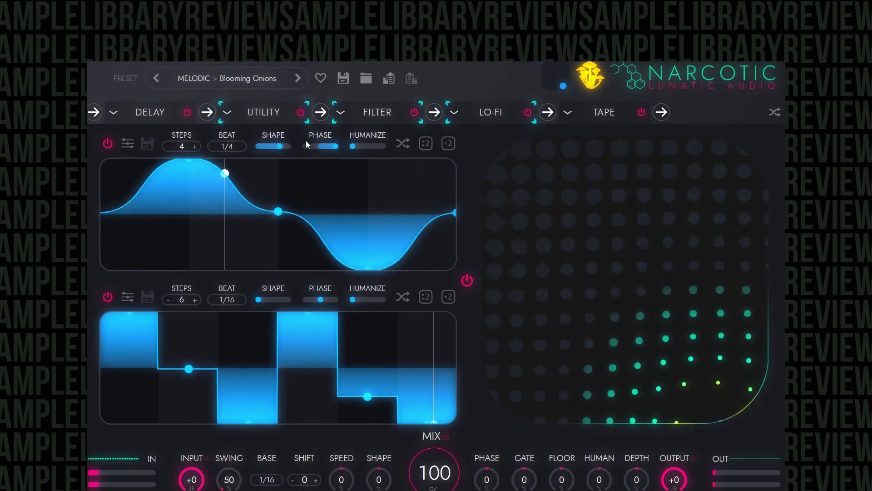
mouse_move(306, 140)
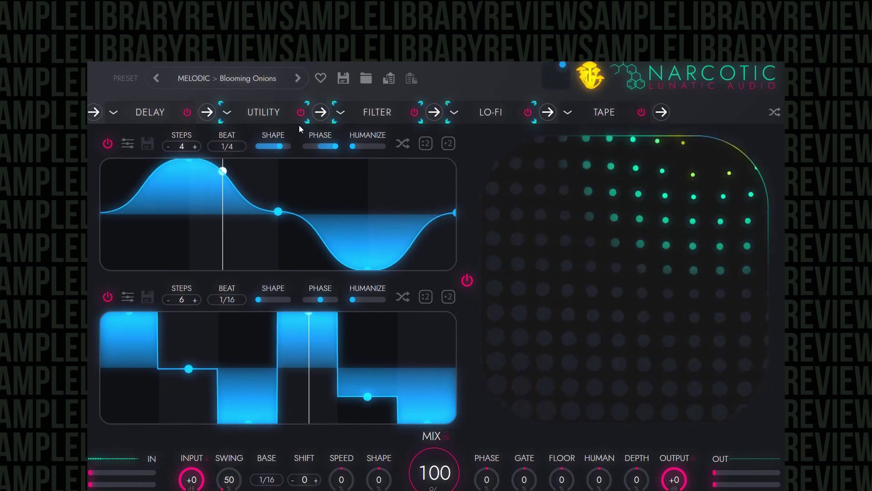
Load the Double Mint global preset from the Static category
left_click(255, 80)
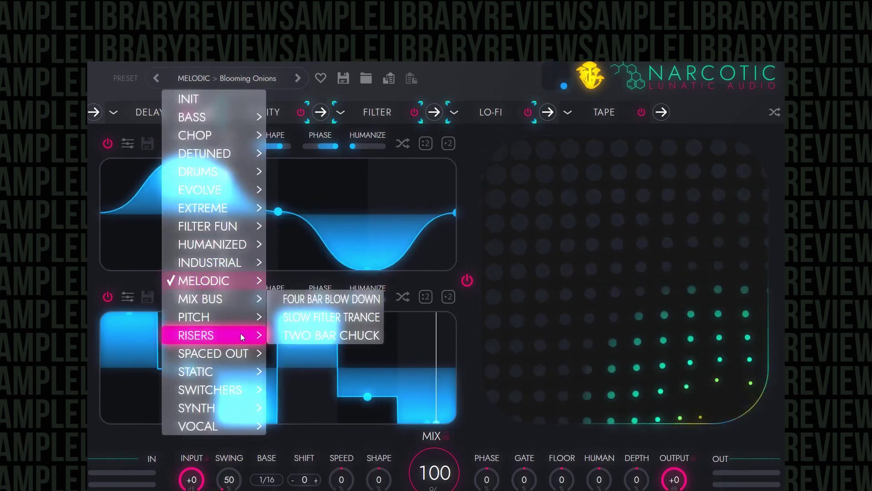
mouse_move(241, 365)
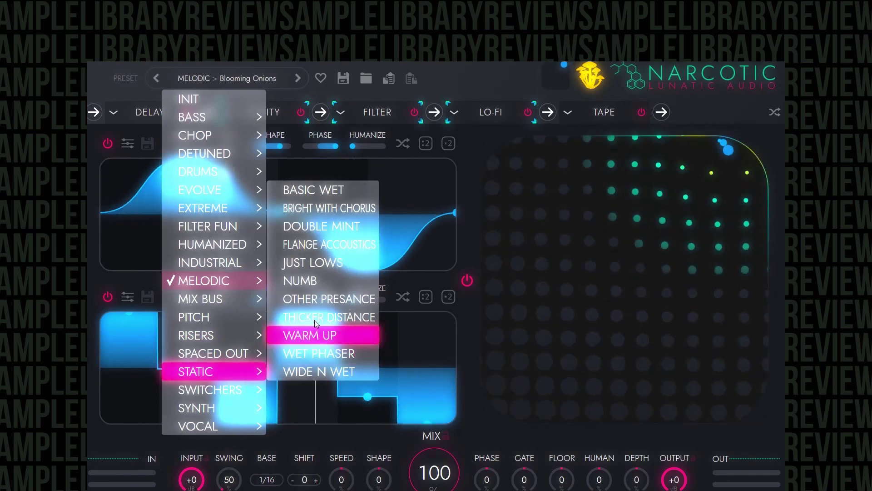
left_click(323, 231)
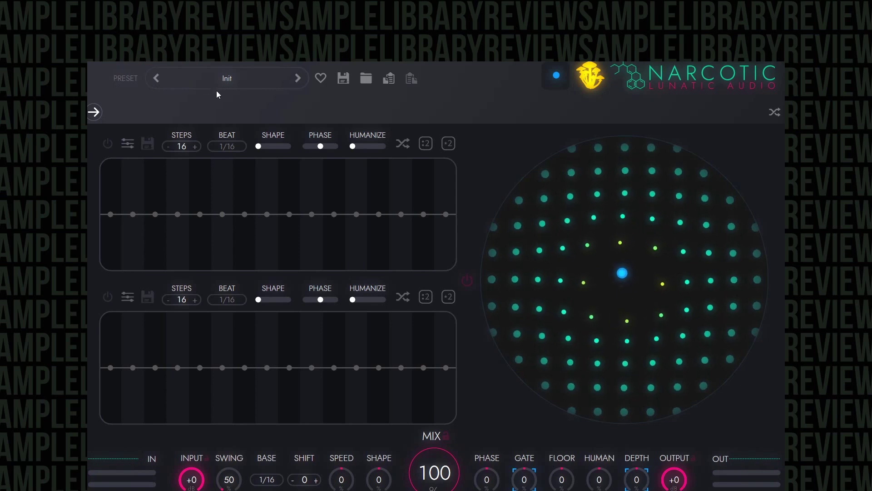
Load the Bango Breather global preset from the Drums category
left_click(218, 78)
mouse_move(212, 171)
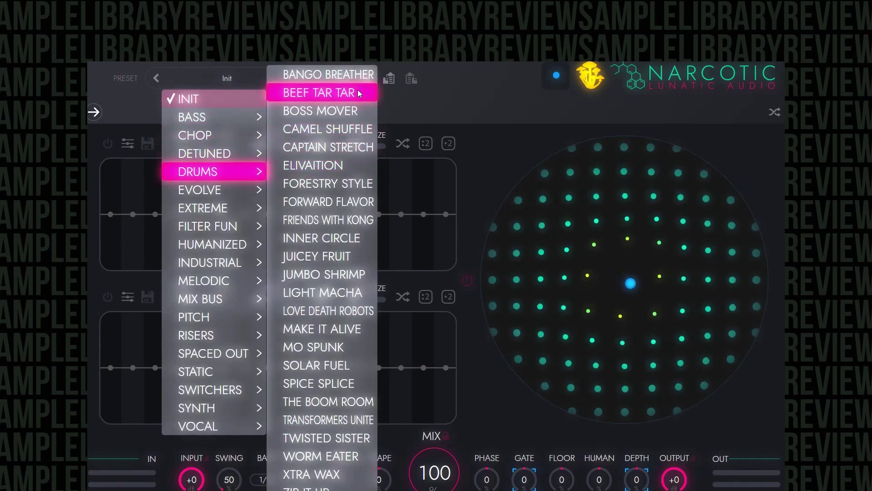
left_click(327, 82)
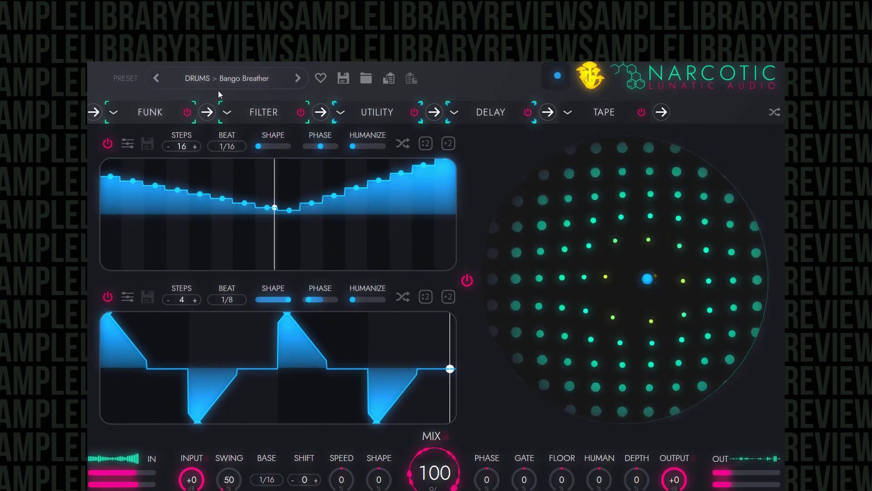
Load the Beef Tar Tar global preset from the Drums category
left_click(244, 84)
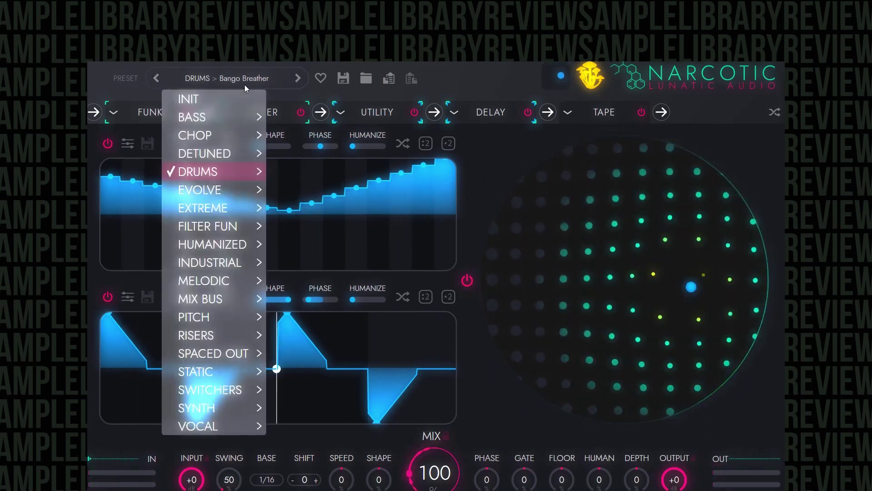
mouse_move(251, 175)
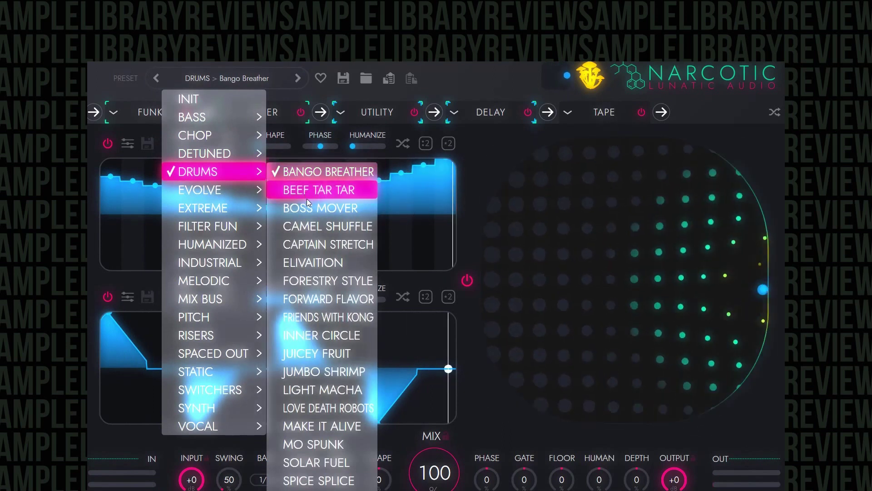
left_click(320, 191)
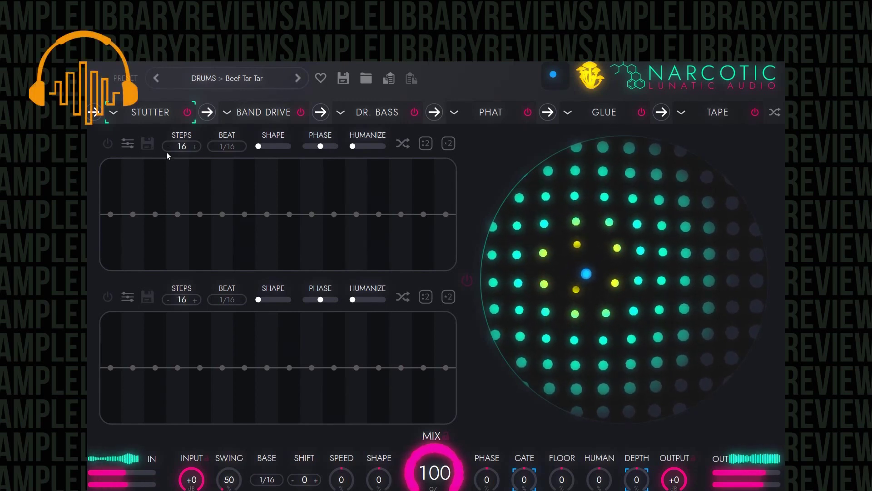
Load the Forward Flavor global preset from the Drums category
left_click(228, 81)
mouse_move(258, 175)
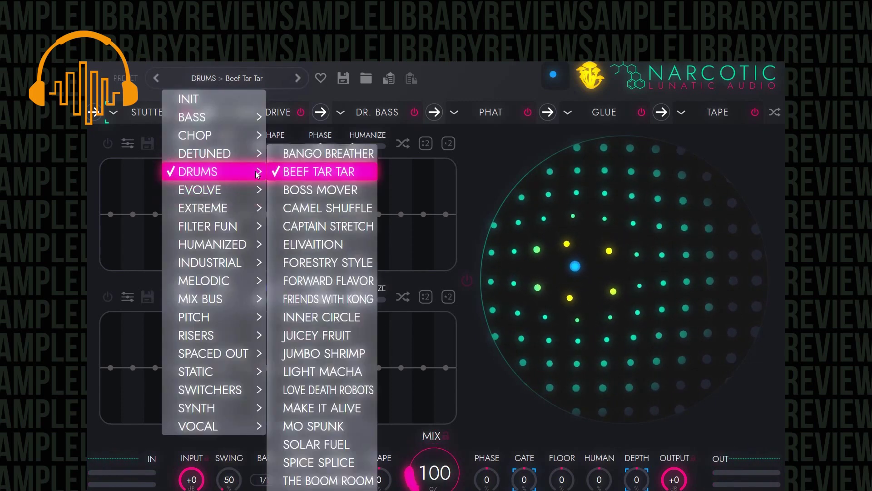
left_click(338, 281)
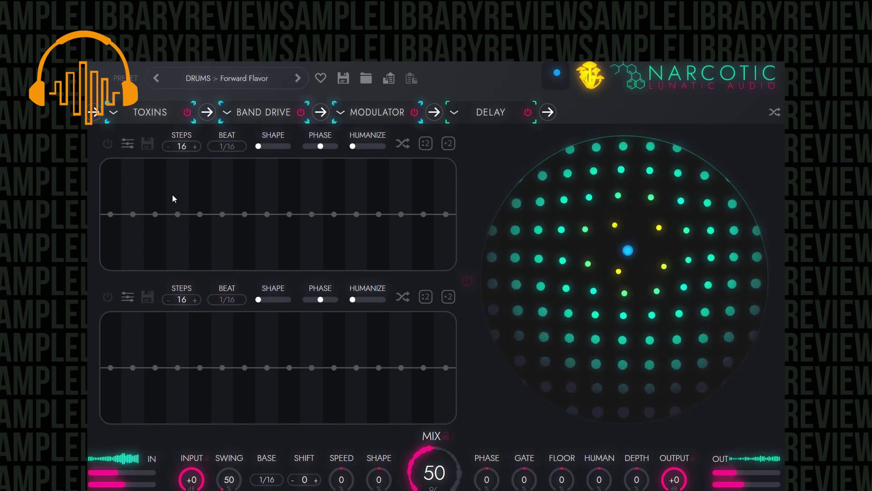
Load the Friends With Kong global preset from the Drums category
left_click(240, 80)
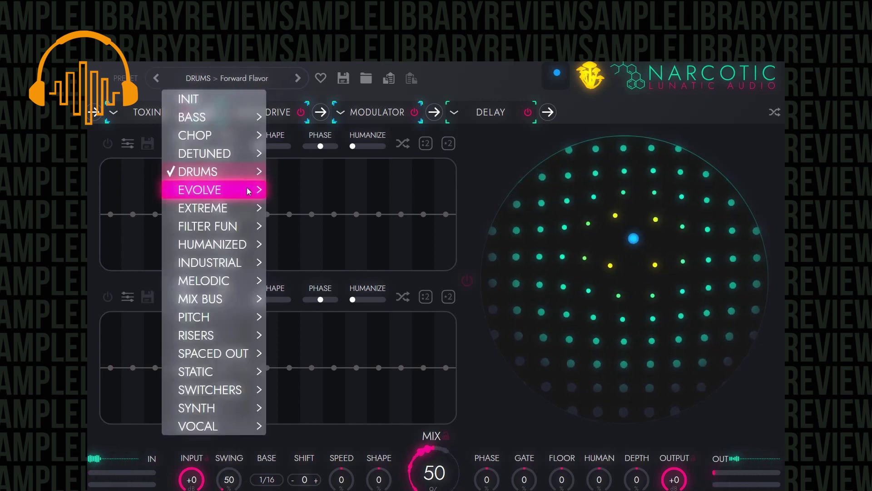
mouse_move(247, 171)
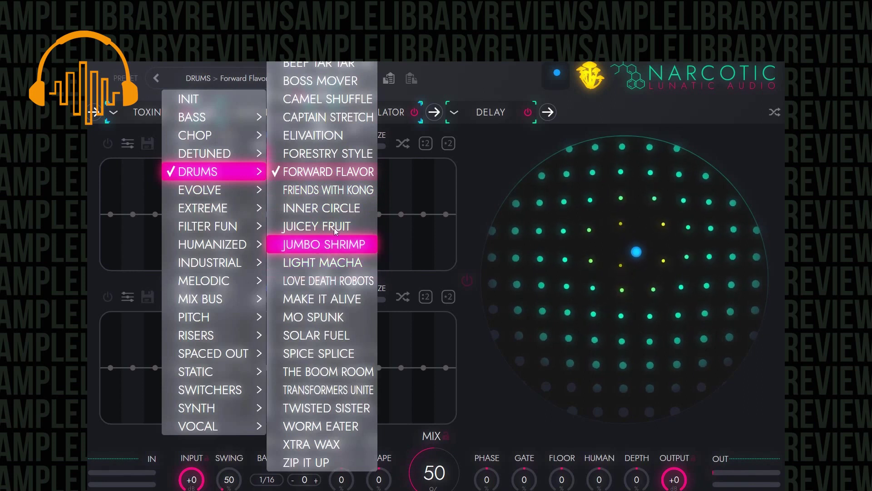
left_click(329, 191)
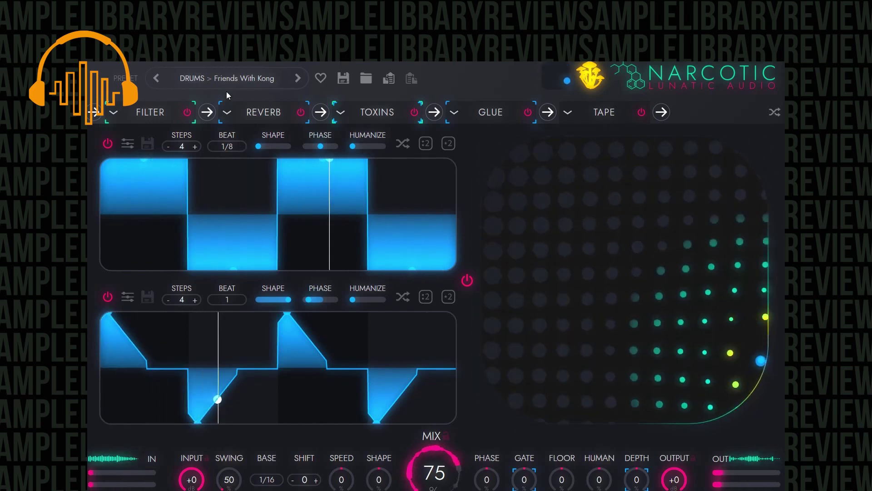
Load the Boom Room global preset from the Drums category
left_click(226, 78)
mouse_move(239, 174)
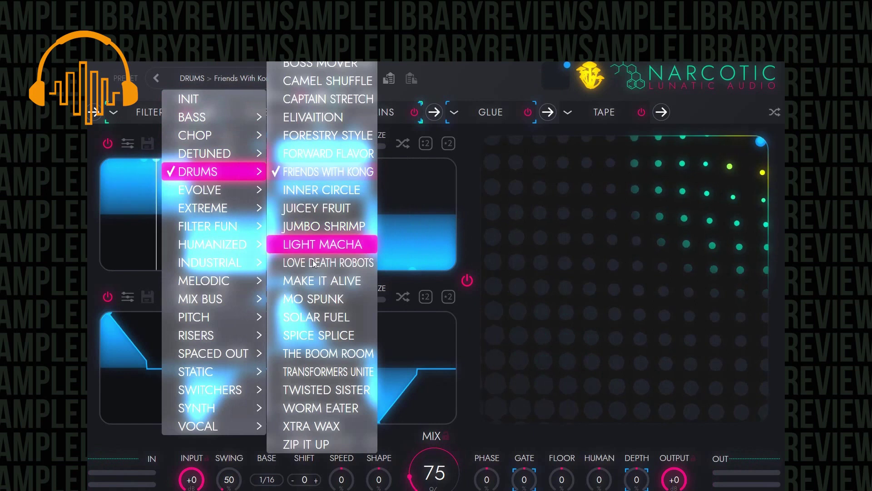
left_click(311, 351)
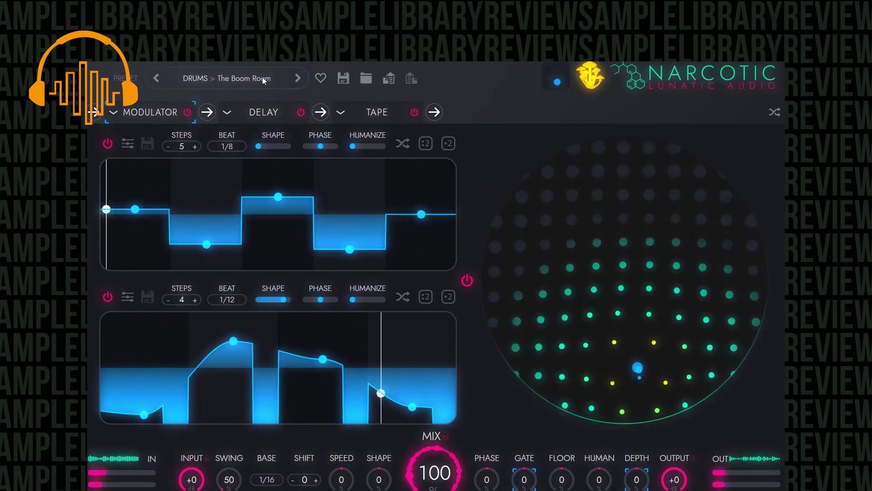
Advance to the Transformers Unite drum preset and switch off its Delay effect
left_click(299, 80)
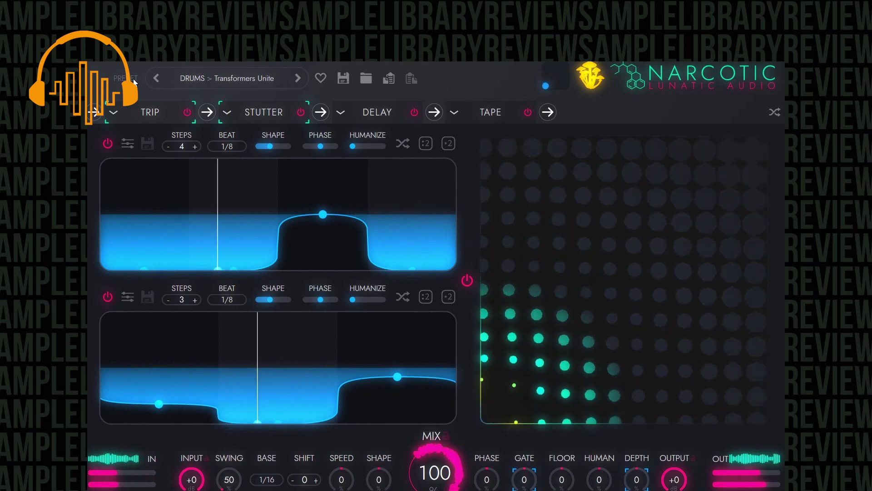
left_click(414, 113)
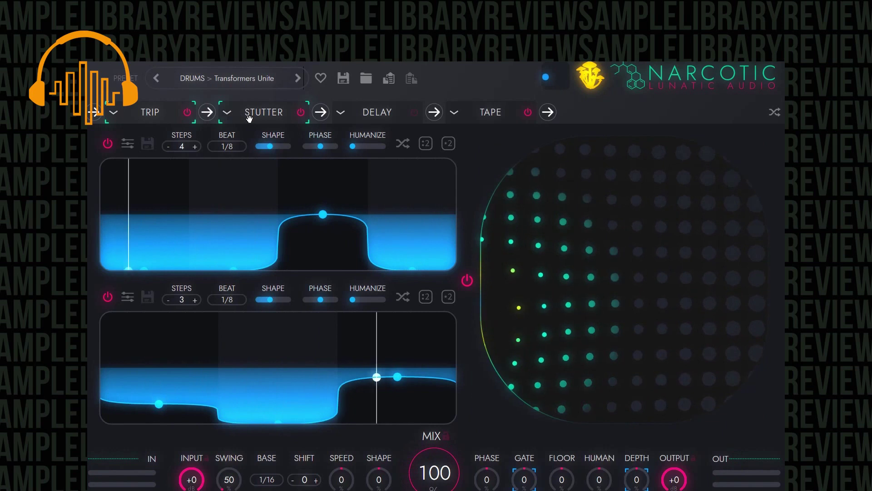
Load the Four Bar Blow Down global preset from the Risers category
left_click(243, 82)
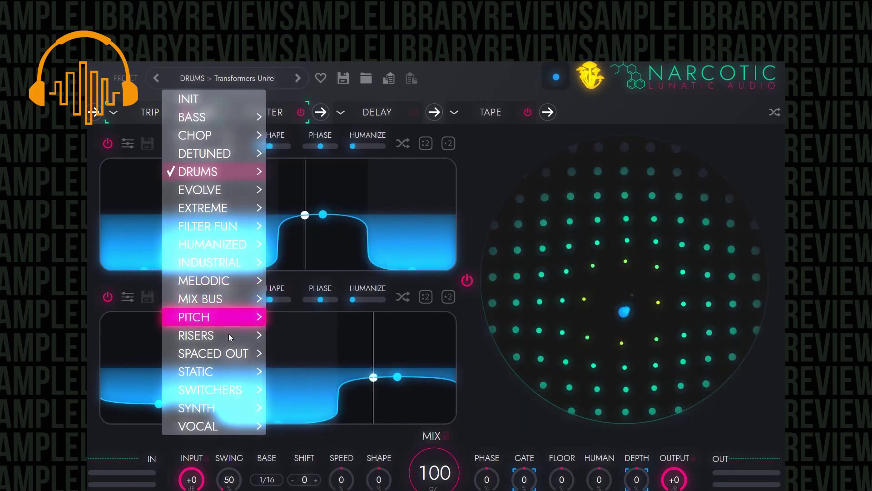
mouse_move(234, 337)
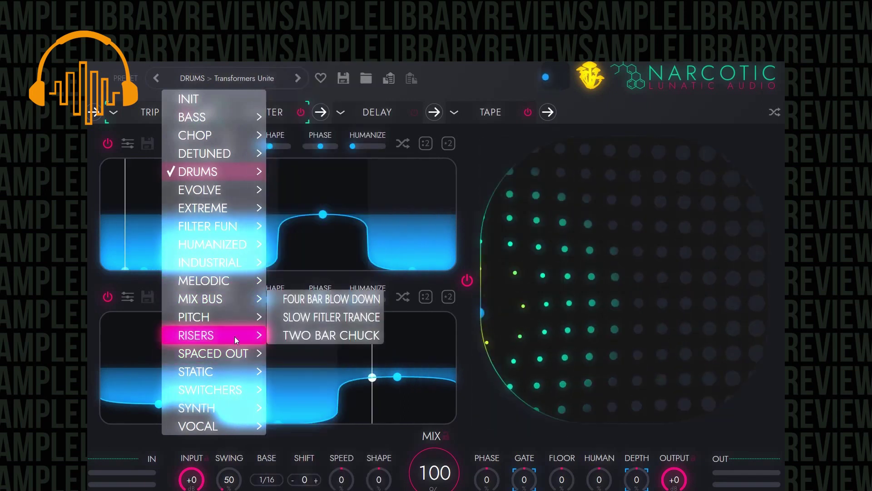
left_click(362, 299)
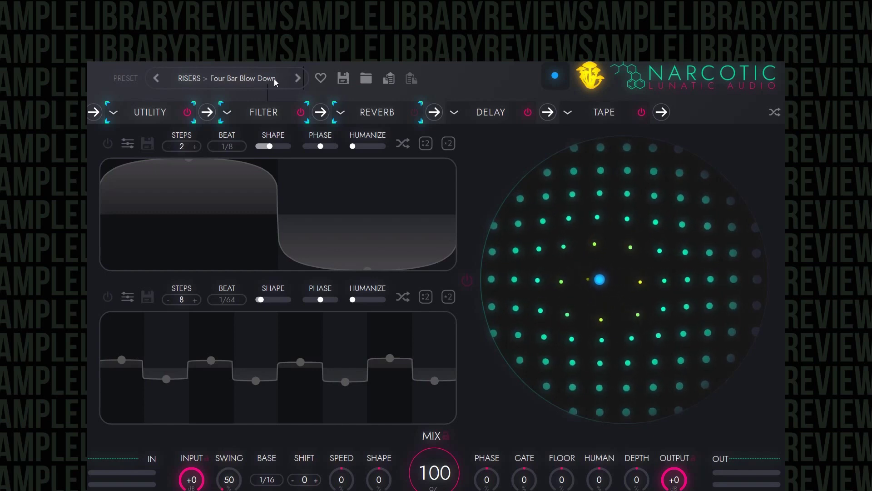
Audition the Slow Fitler Trance and Two Bar Chuck riser presets, and return to Four Bar Blow Down
left_click(298, 79)
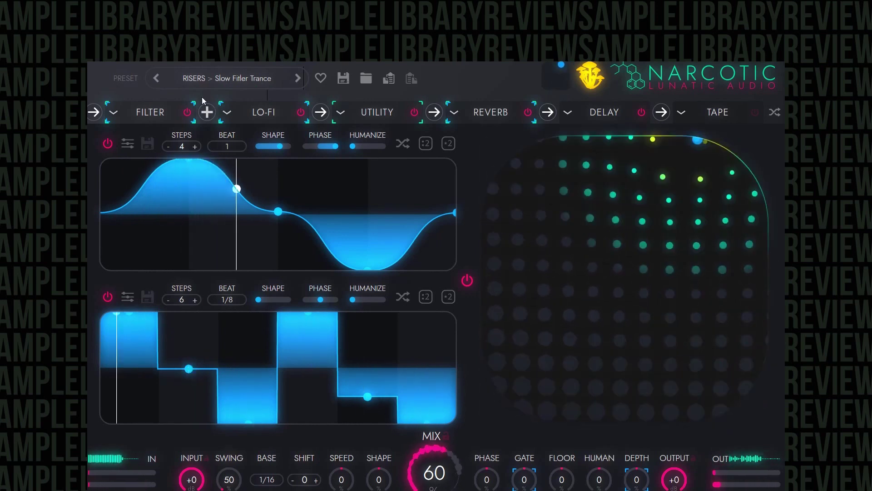
left_click(298, 78)
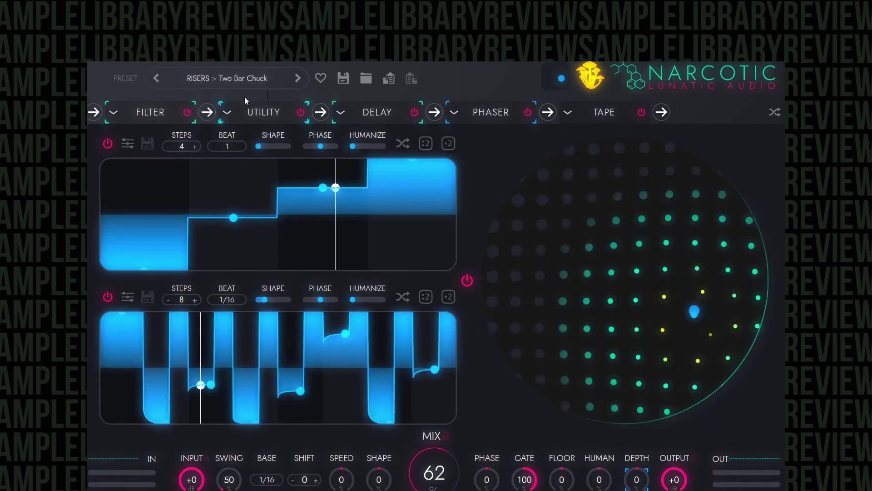
left_click(296, 81)
left_click(157, 79)
left_click(157, 79)
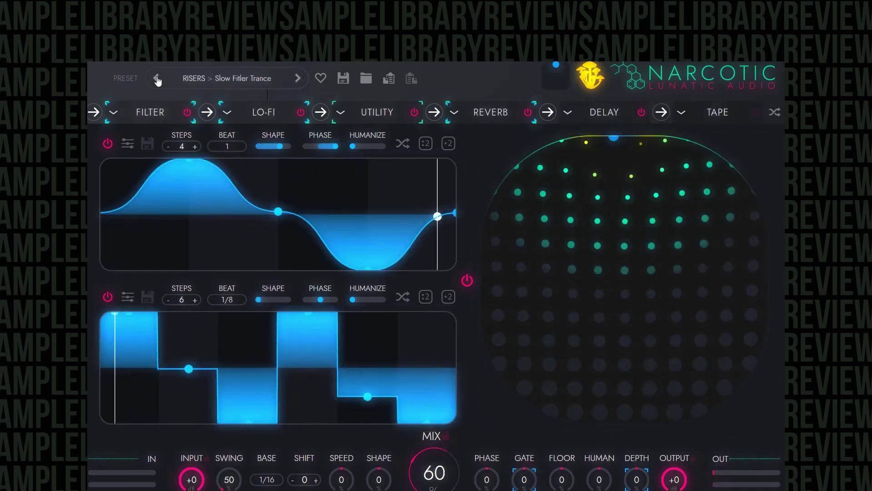
left_click(157, 79)
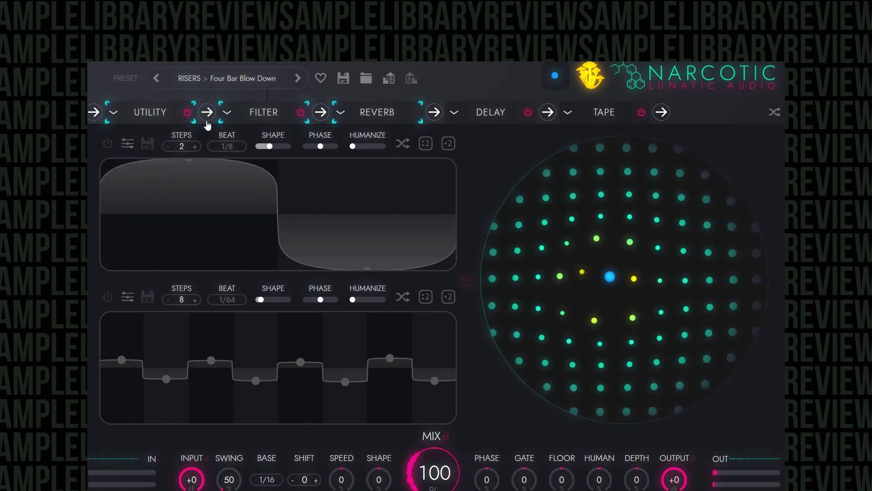
Load The Fury global preset from the Synth category
left_click(238, 81)
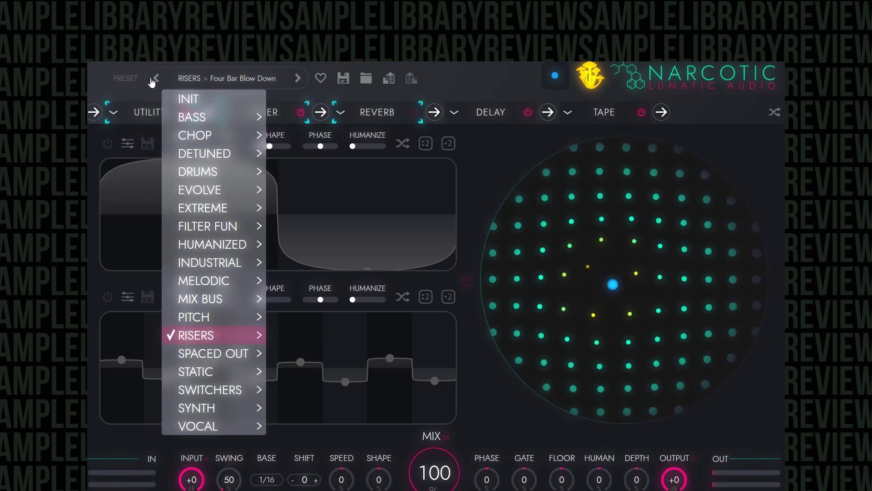
mouse_move(209, 375)
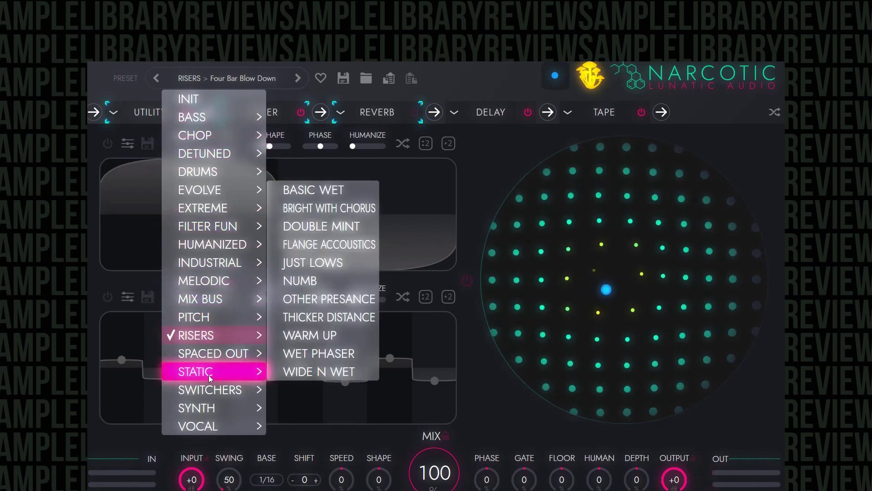
mouse_move(211, 412)
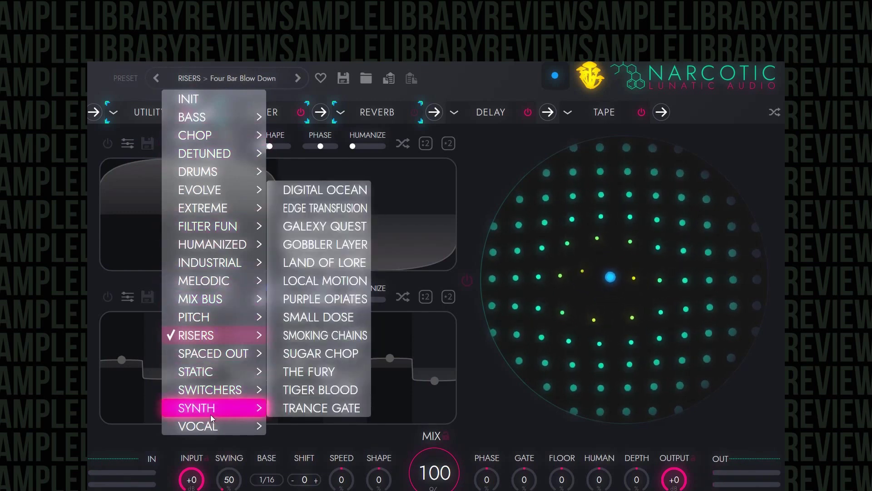
left_click(342, 373)
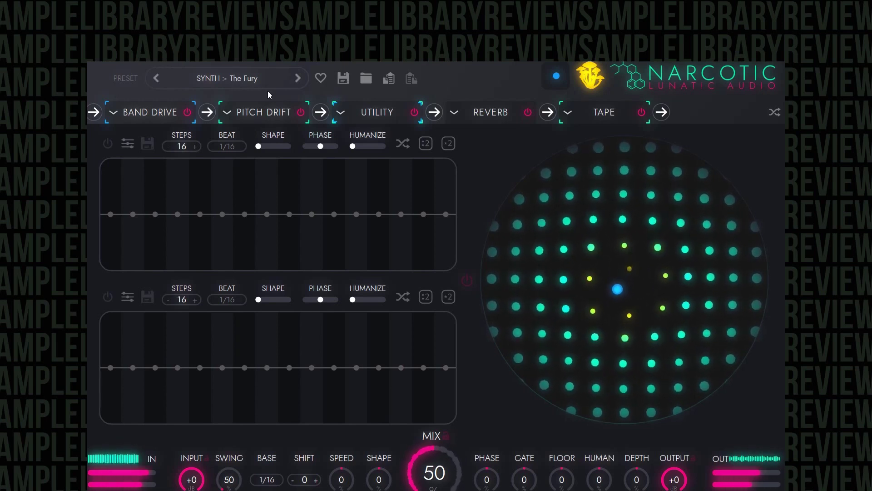
Load the Edge Transfusion global preset from the Synth category
left_click(260, 85)
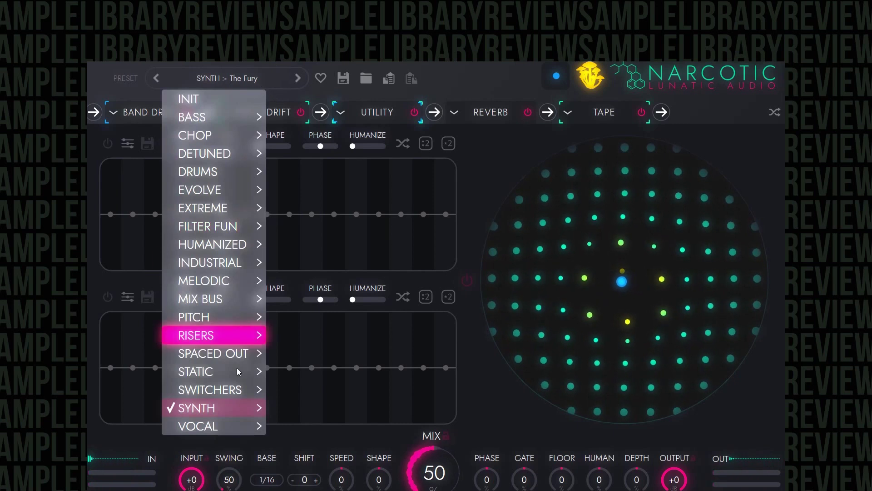
mouse_move(240, 412)
left_click(325, 244)
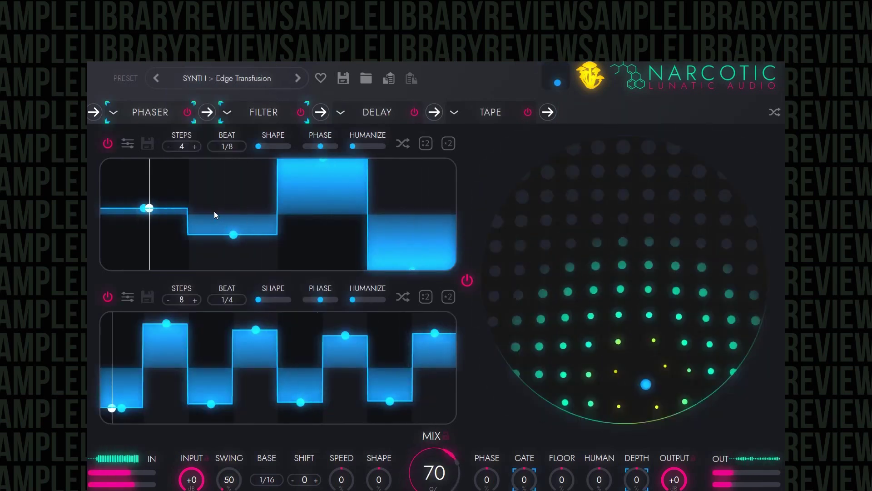
Load The Dice global preset from the Evolve category
left_click(249, 79)
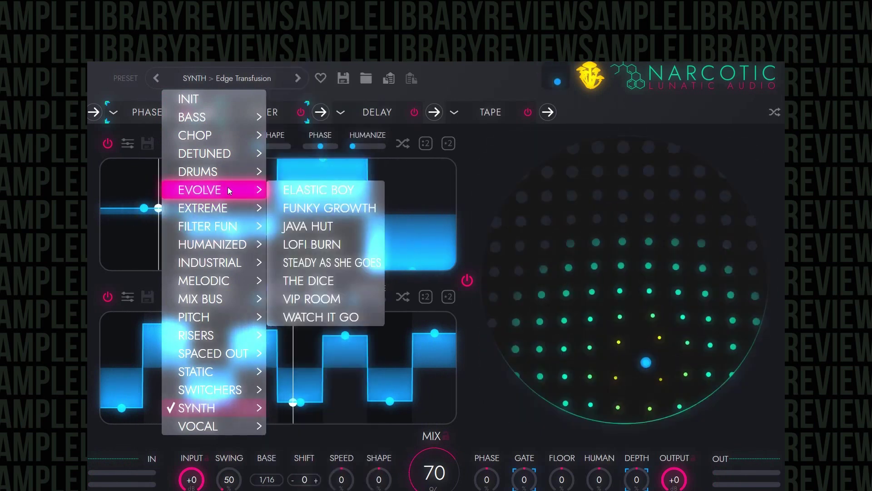
left_click(331, 274)
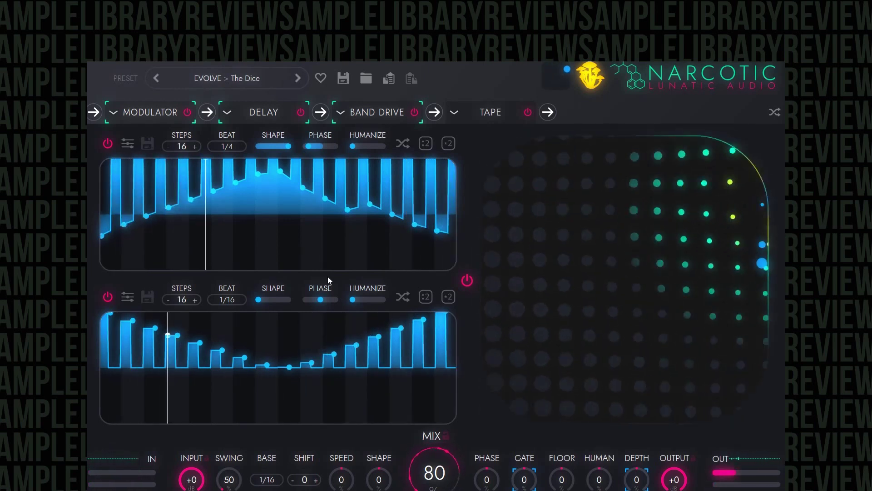
Generate a randomized effect preset with the Shroom Magic feature
left_click(584, 82)
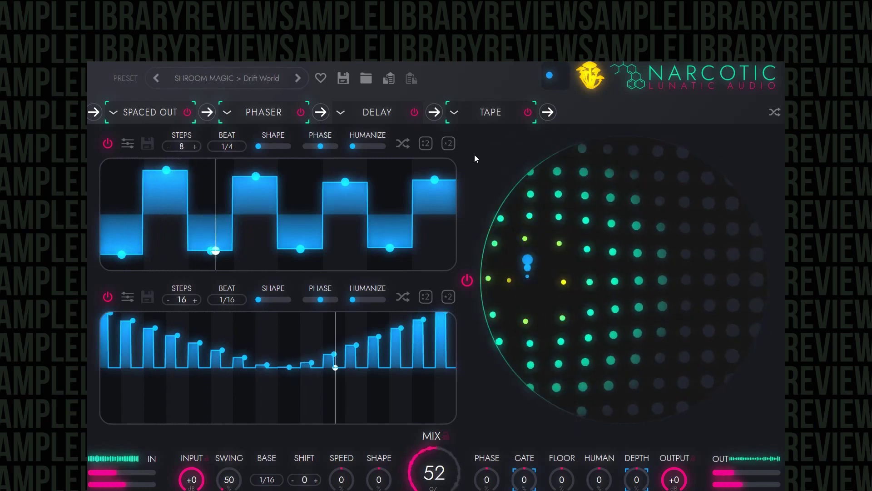
Halve the upper sequencer pattern to 4 steps and double it back to 8 steps
left_click(430, 144)
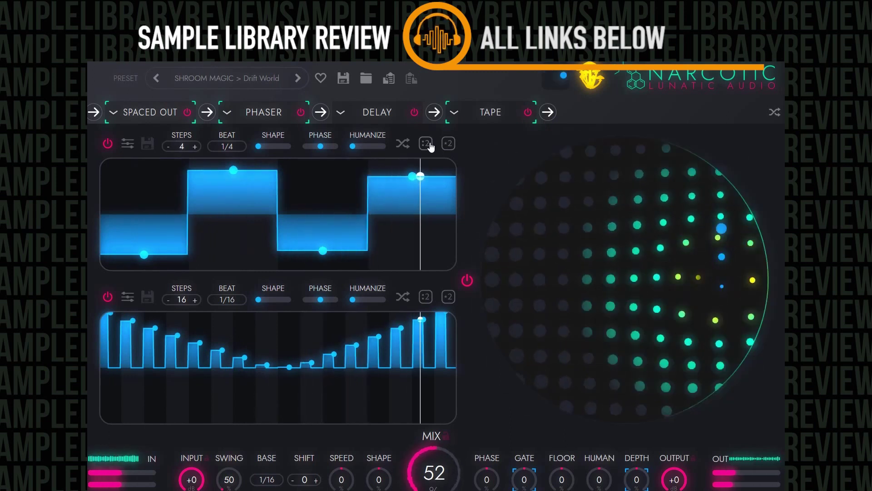
left_click(447, 144)
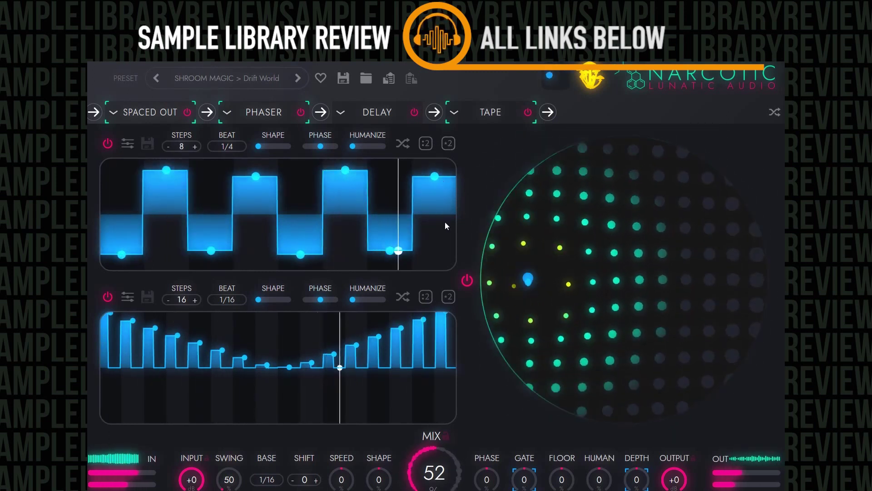
Halve the lower sequencer pattern repeatedly until it has a single step
left_click(447, 298)
left_click(430, 305)
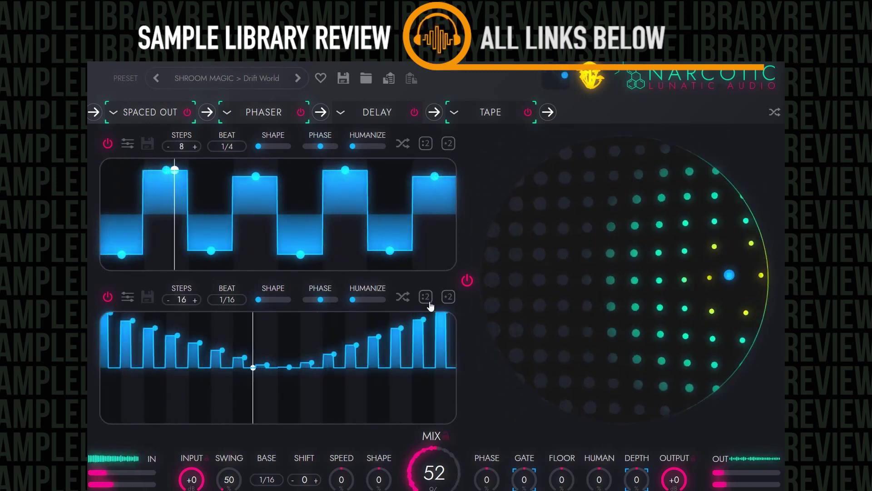
left_click(431, 305)
left_click(430, 305)
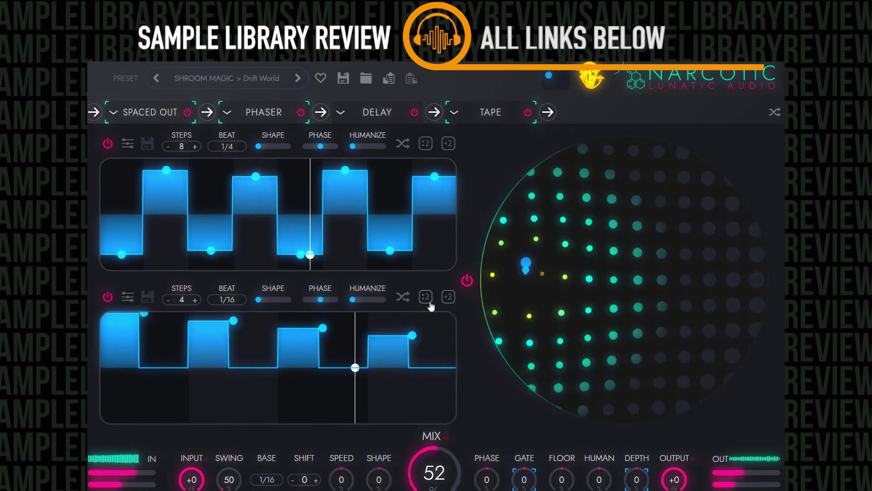
left_click(430, 305)
left_click(430, 305)
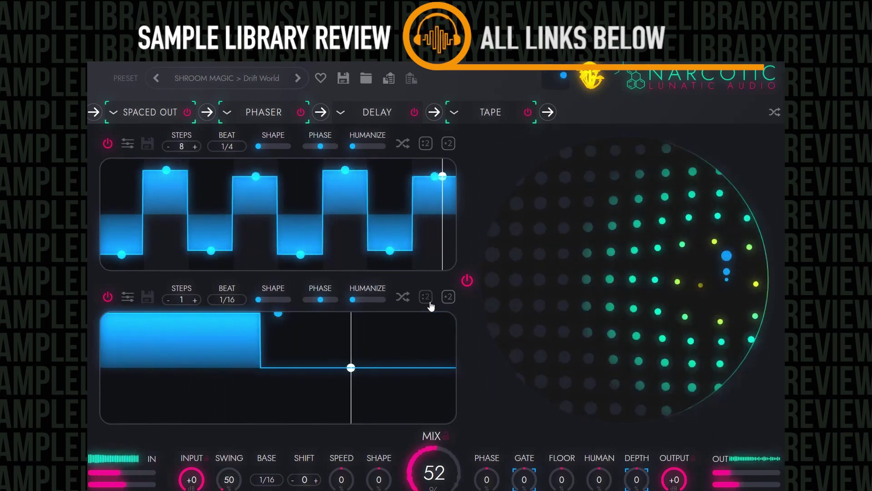
Double the lower sequencer pattern up to 64 steps and draw a freehand curve of varying levels across its middle steps
left_click(448, 304)
left_click(447, 303)
left_click(448, 304)
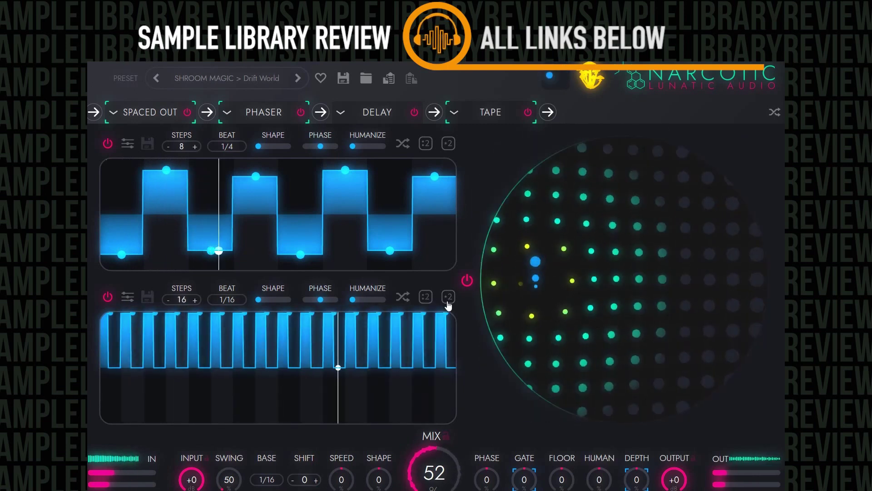
left_click(448, 303)
left_click(448, 303)
mouse_move(128, 345)
left_mouse_down()
mouse_move(222, 362)
mouse_move(338, 354)
mouse_move(383, 370)
mouse_move(424, 361)
mouse_move(283, 384)
mouse_move(293, 346)
mouse_move(384, 367)
left_mouse_up()
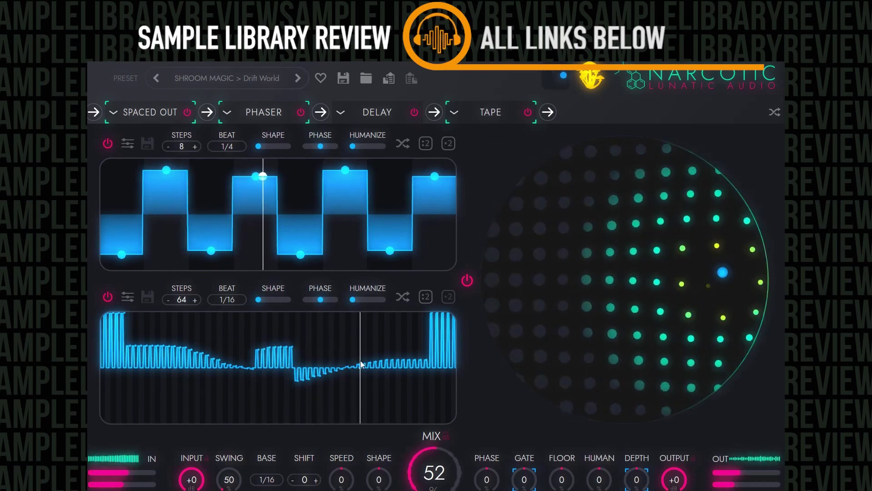